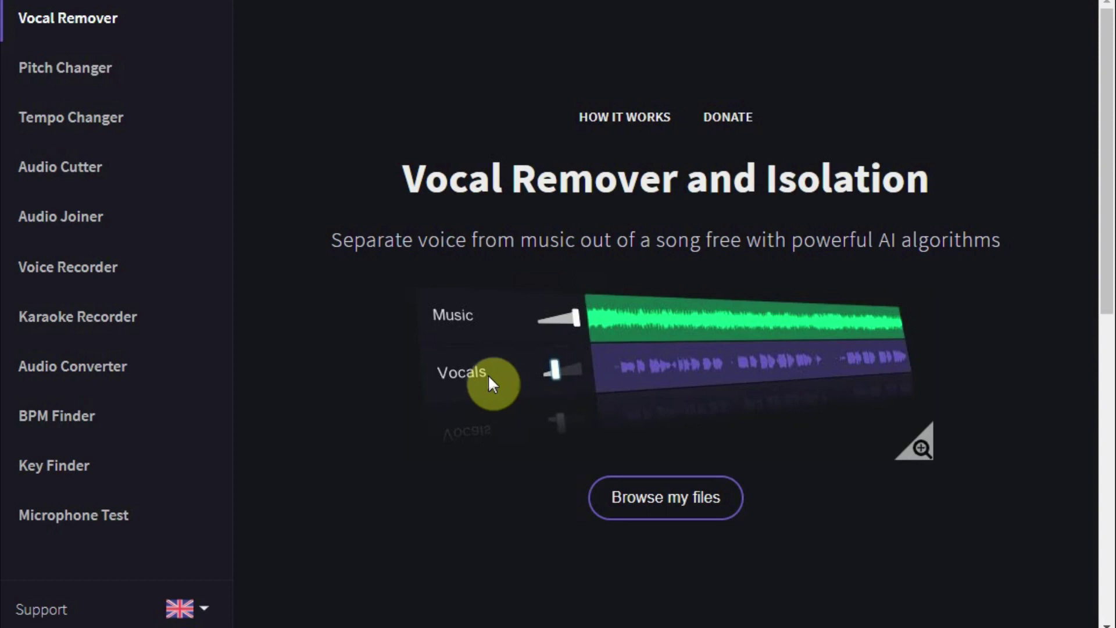
- Upload MANYA-DatErZomaar.wav from the Muziek folder for vocal and music separation
click(661, 504)
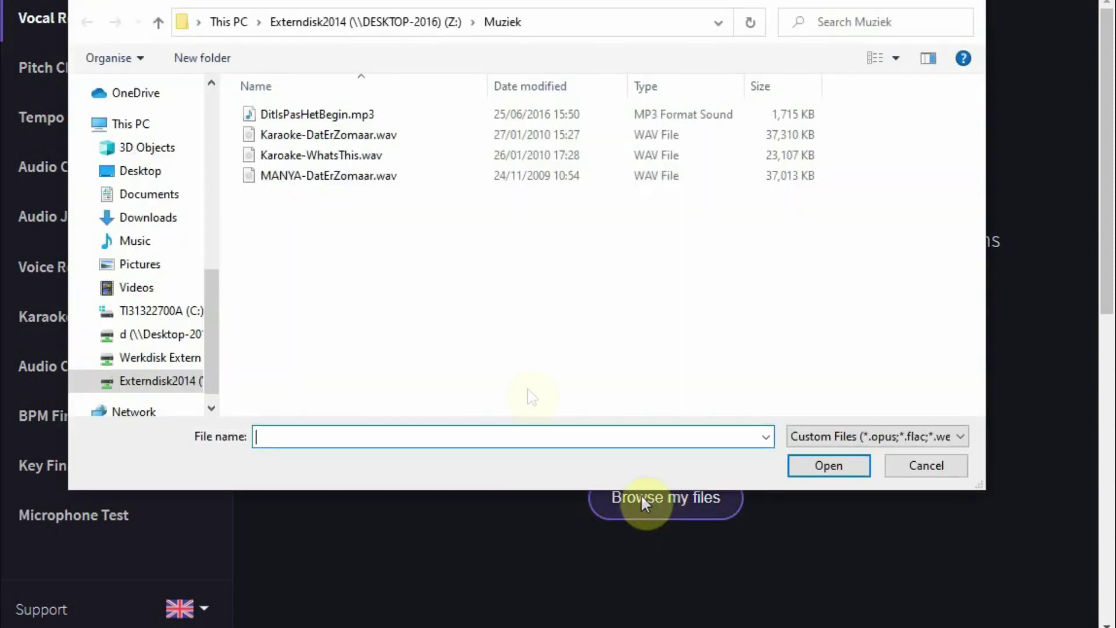
click(343, 175)
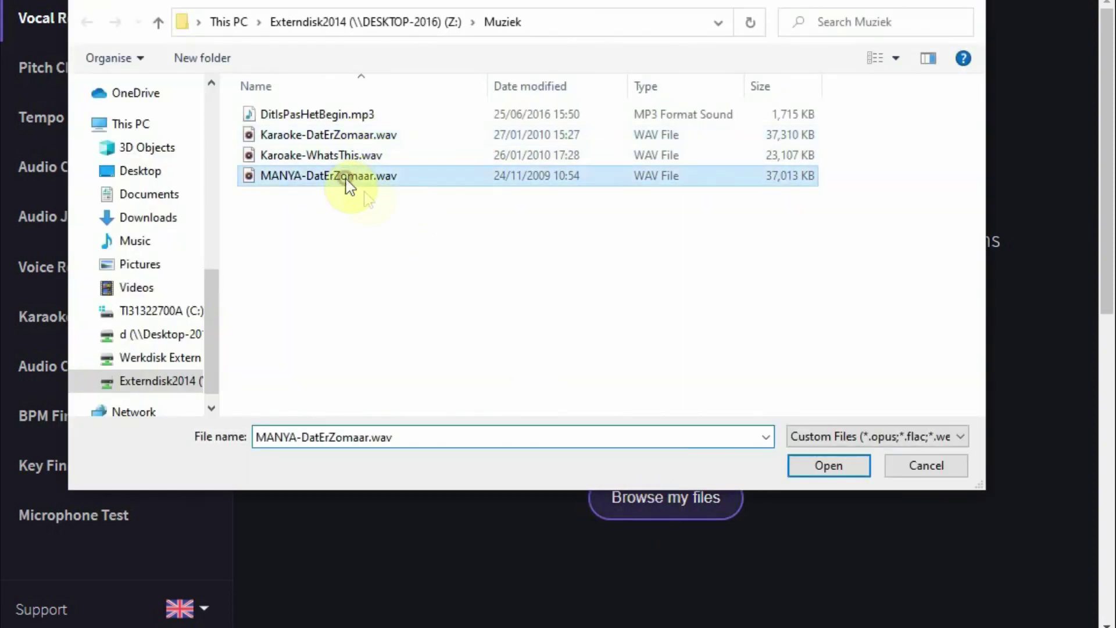
click(830, 465)
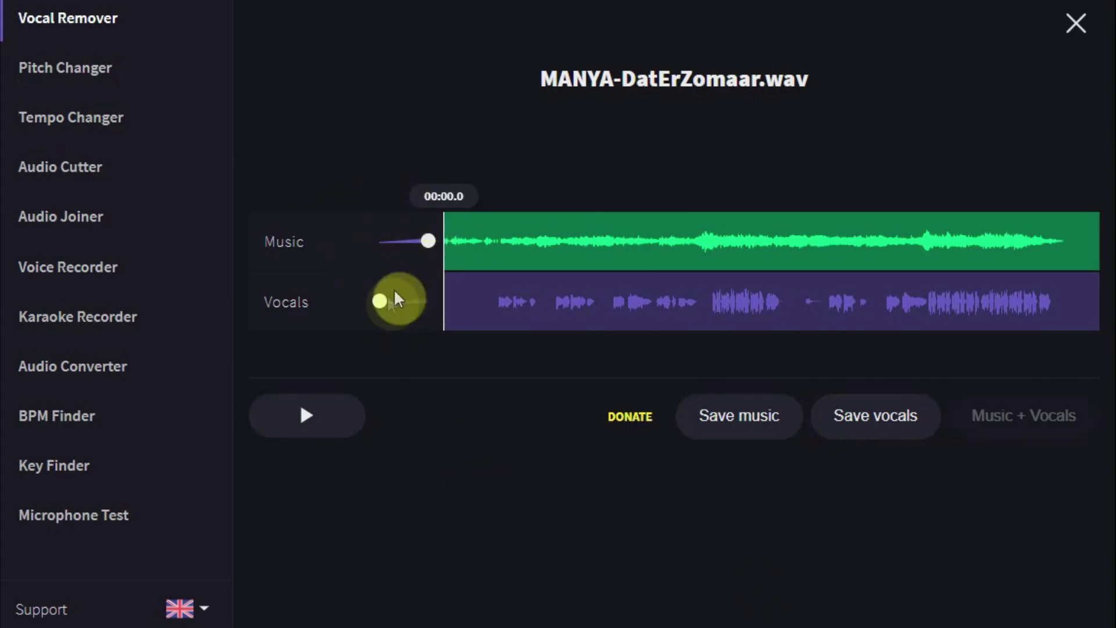
- Adjust the Vocals and Music sliders, then play the separated song from 01:26.2
mouse_move(381, 301)
mouse_down()
mouse_move(400, 309)
mouse_move(378, 314)
mouse_move(469, 309)
mouse_move(379, 309)
mouse_up()
drag(416, 241, 433, 254)
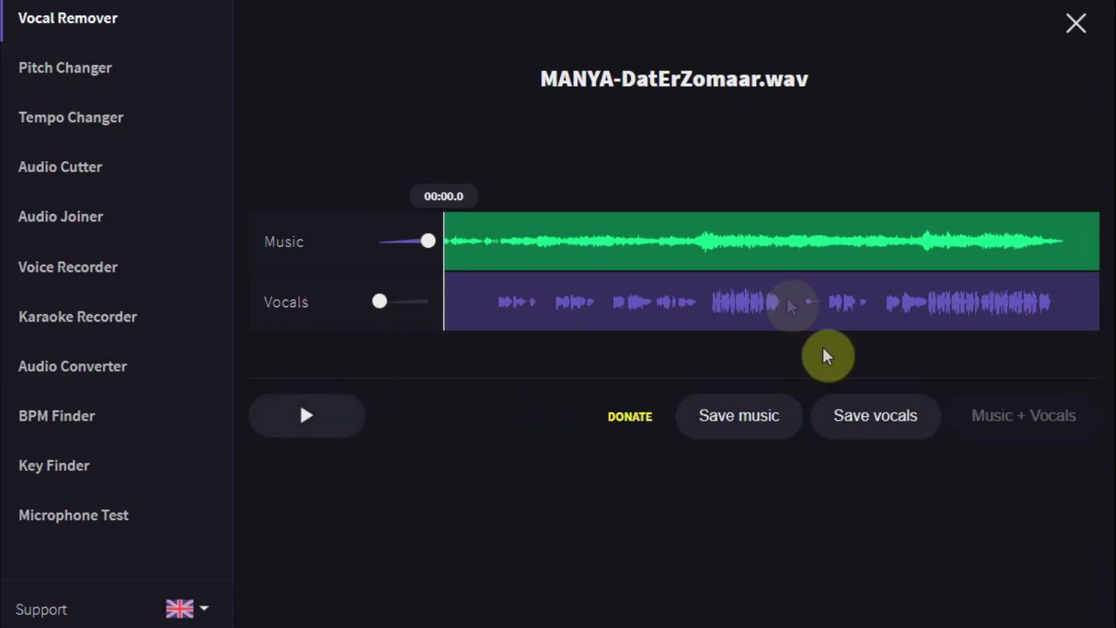
click(708, 277)
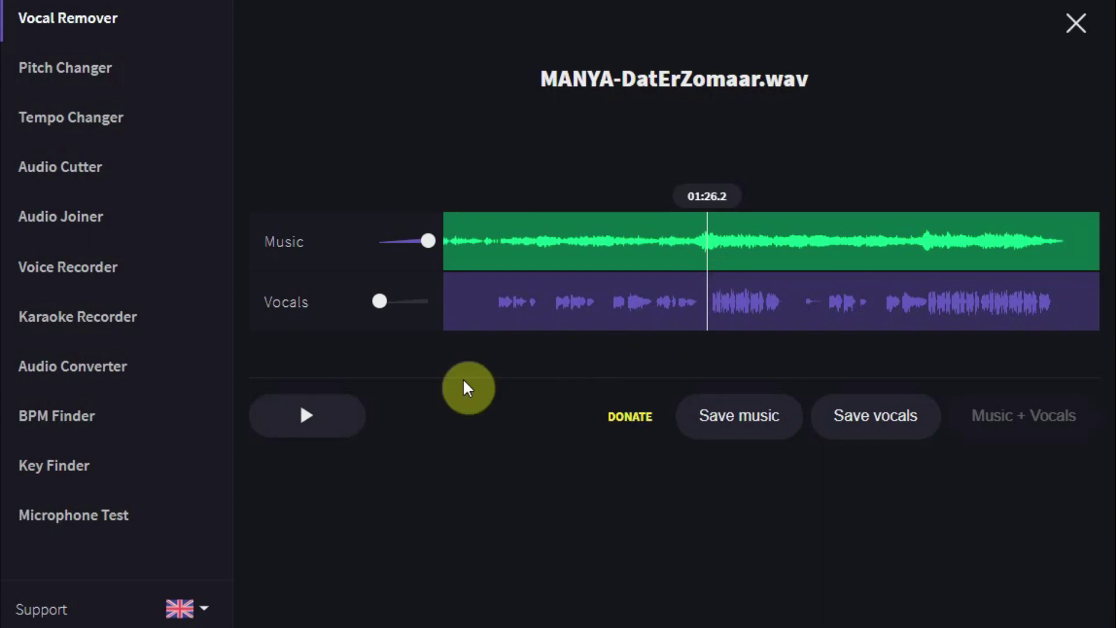
click(326, 415)
- Compare mixes with vocals at full and music lowered, then mute vocals and pause at 01:53.1
mouse_move(380, 301)
mouse_down()
mouse_move(434, 306)
mouse_move(373, 308)
mouse_up()
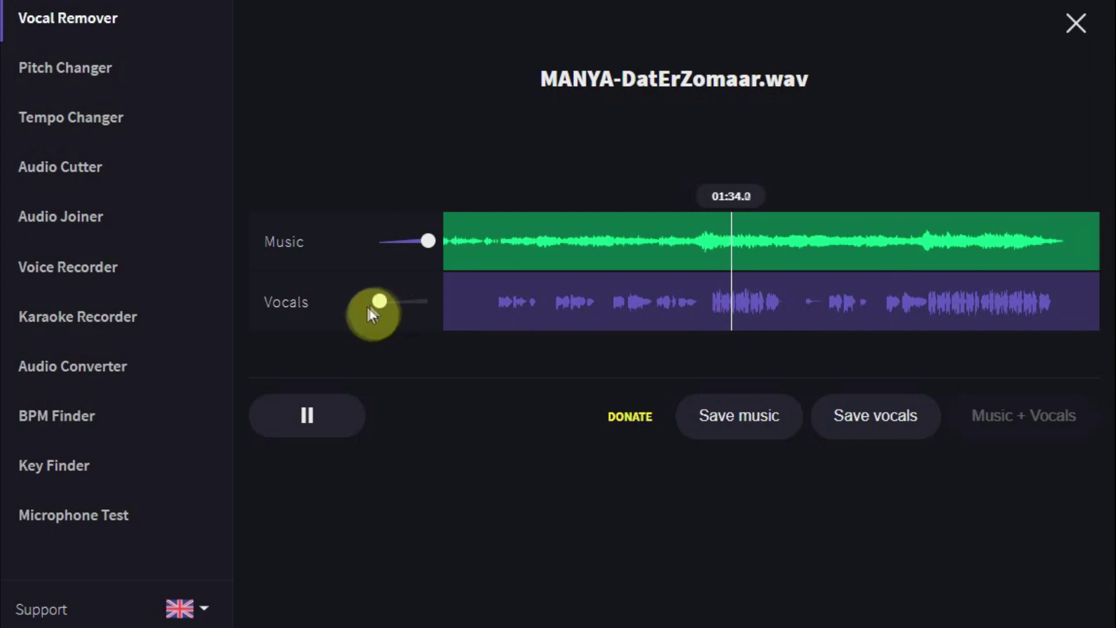
drag(379, 308, 428, 314)
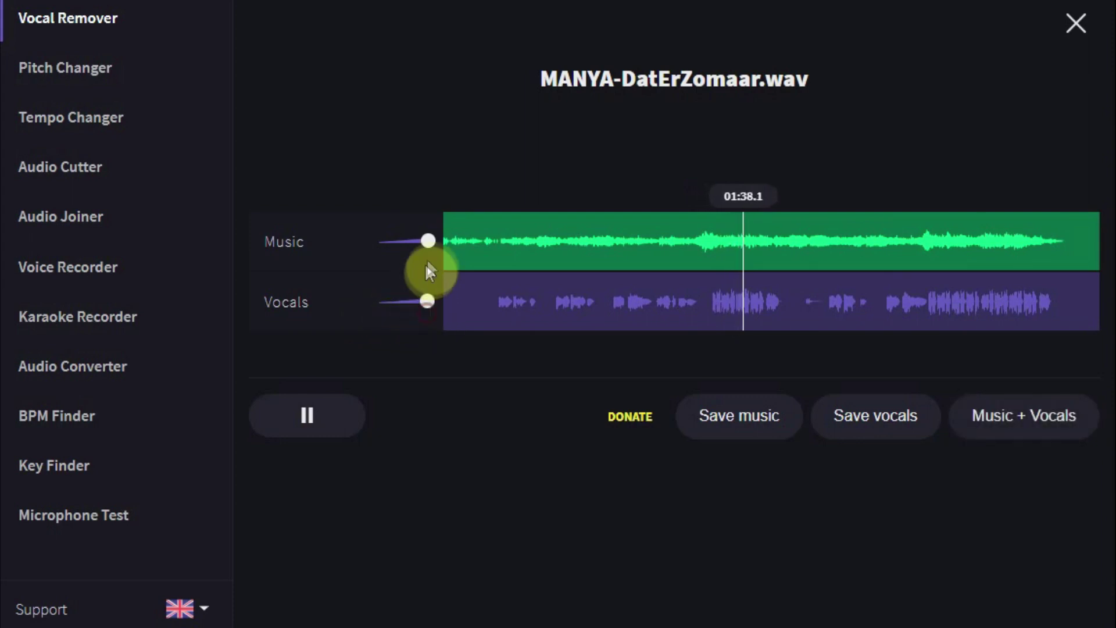
mouse_move(427, 242)
mouse_down()
mouse_move(363, 246)
mouse_move(429, 243)
mouse_up()
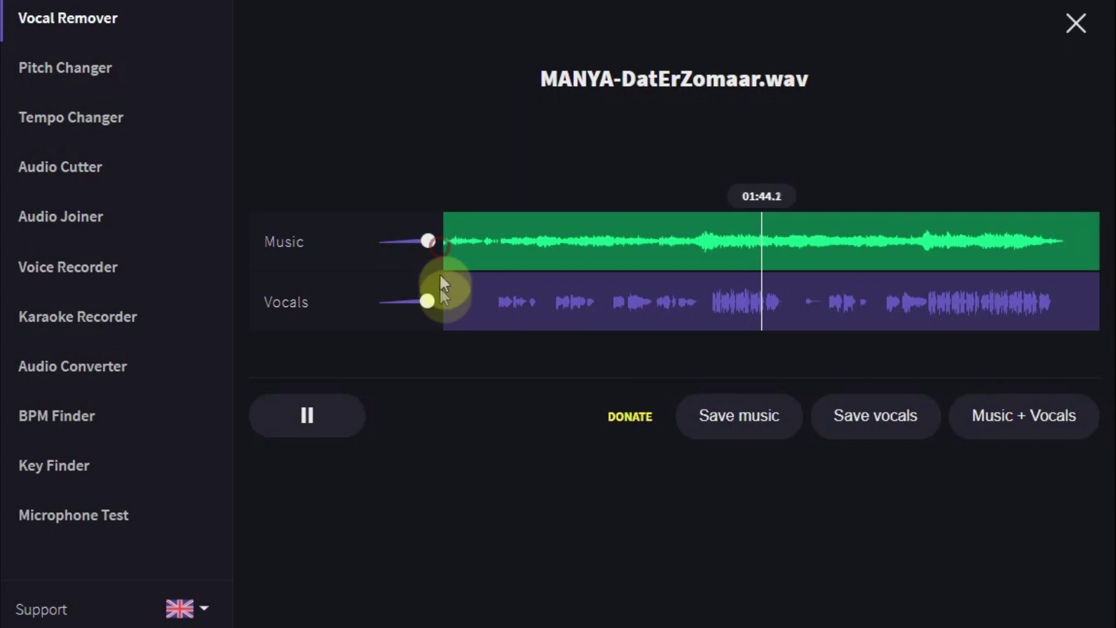
drag(427, 303, 374, 305)
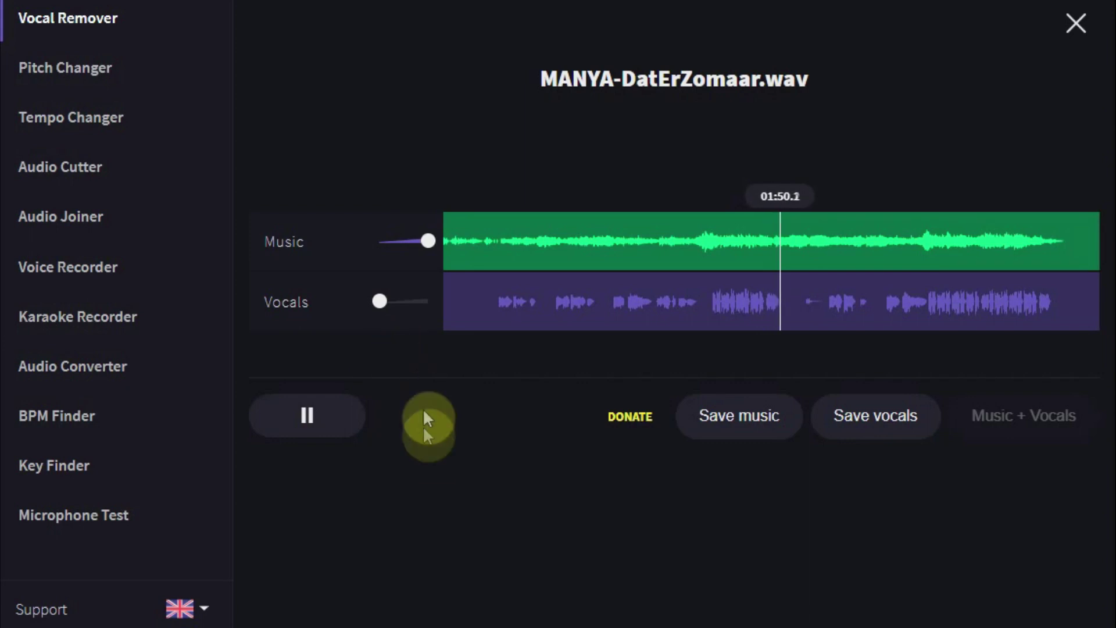
click(303, 425)
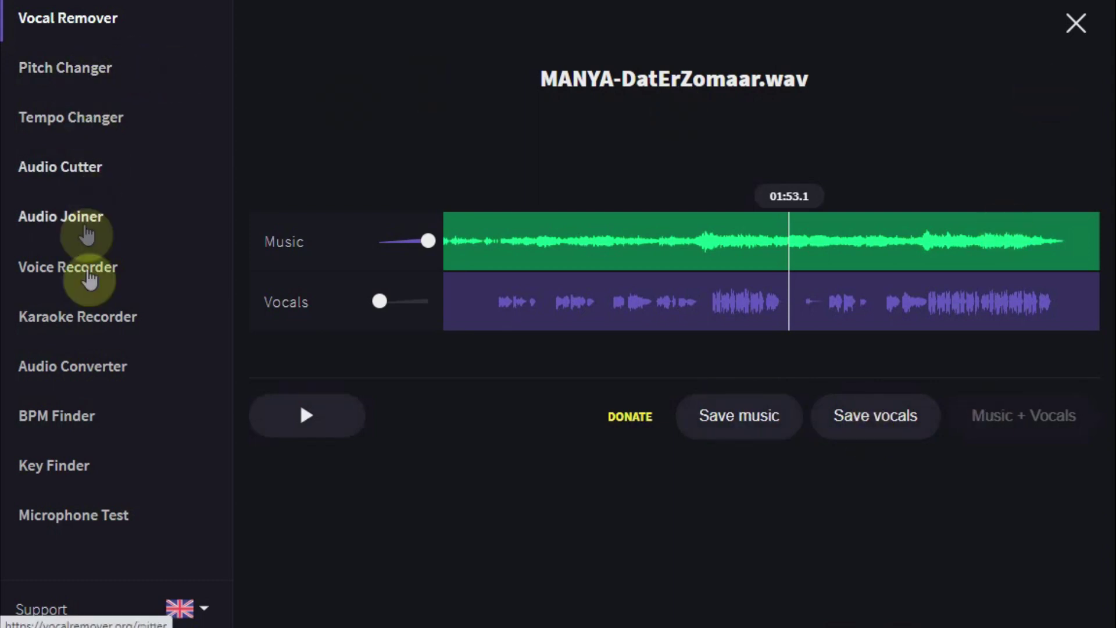
- Load Karaoke-WhatsThis.wav into the Pitch Changer
click(93, 66)
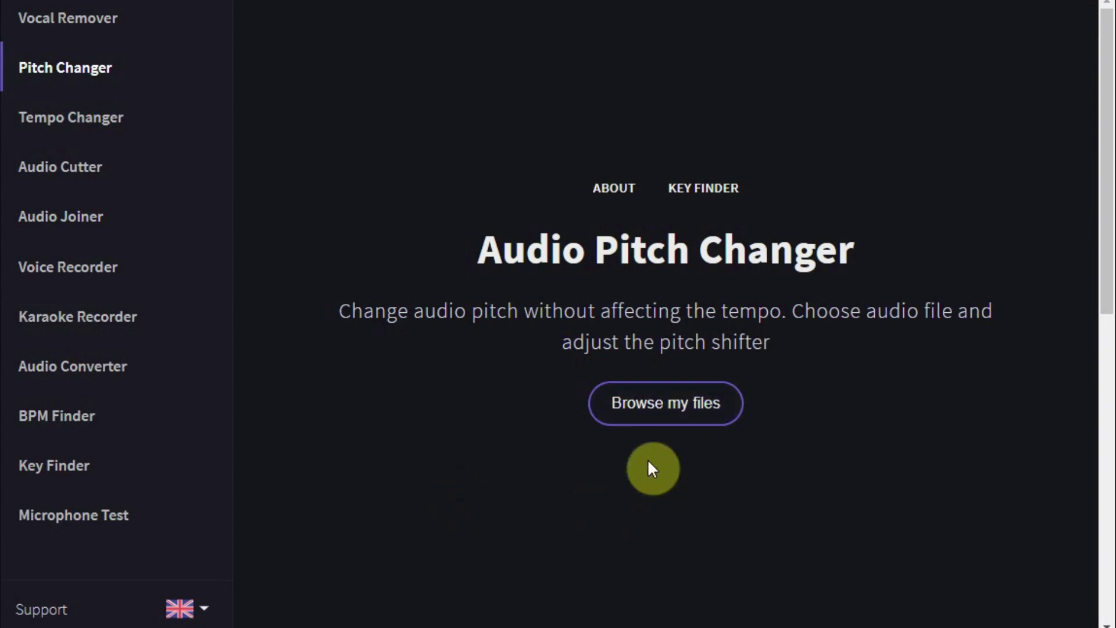
click(672, 402)
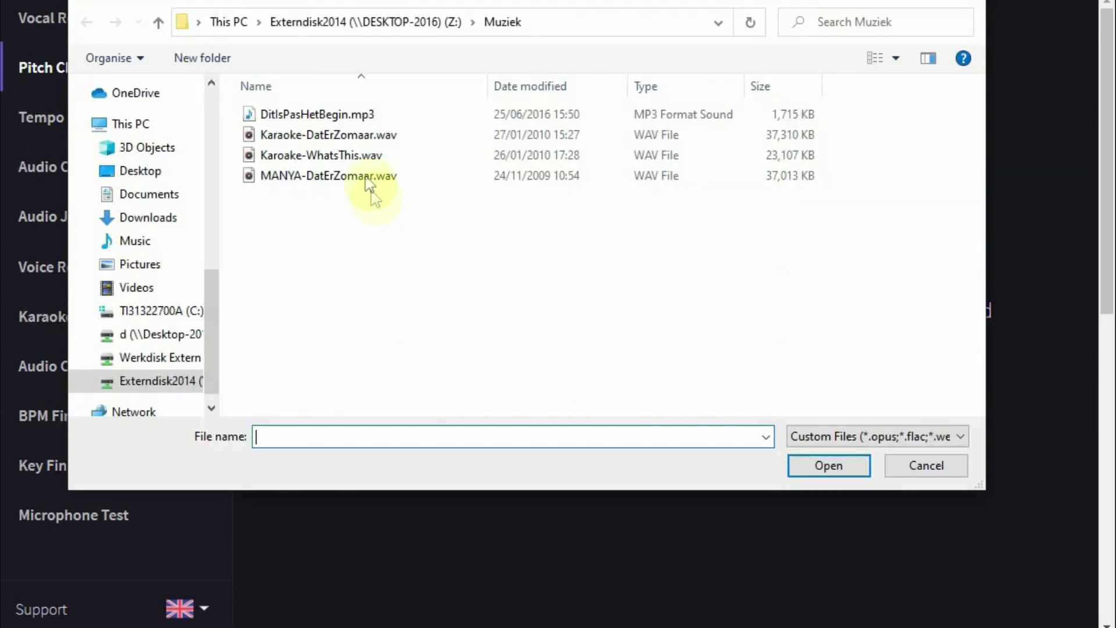
click(349, 156)
click(845, 467)
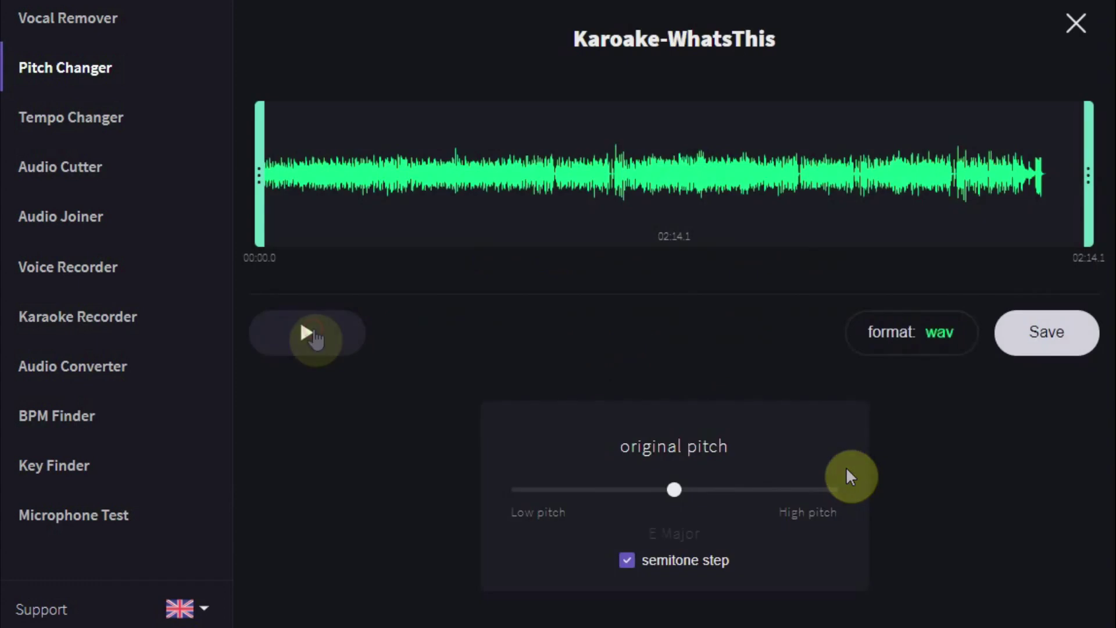
- Lower the song's pitch by 2 semitones to D Major while it plays, then pause
click(314, 338)
click(628, 569)
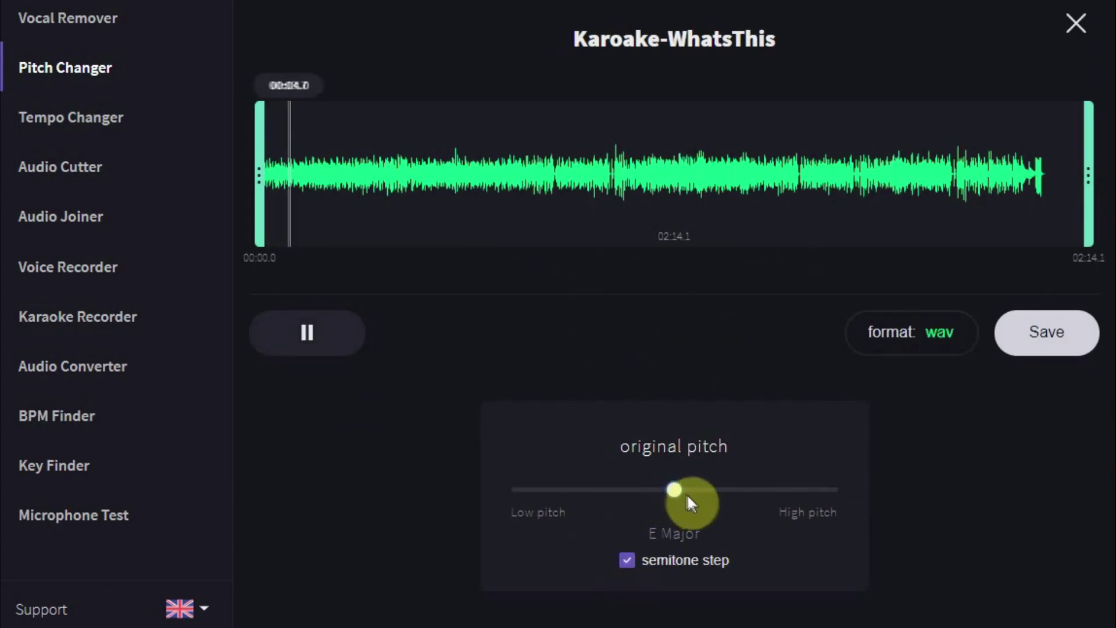
drag(688, 494, 633, 493)
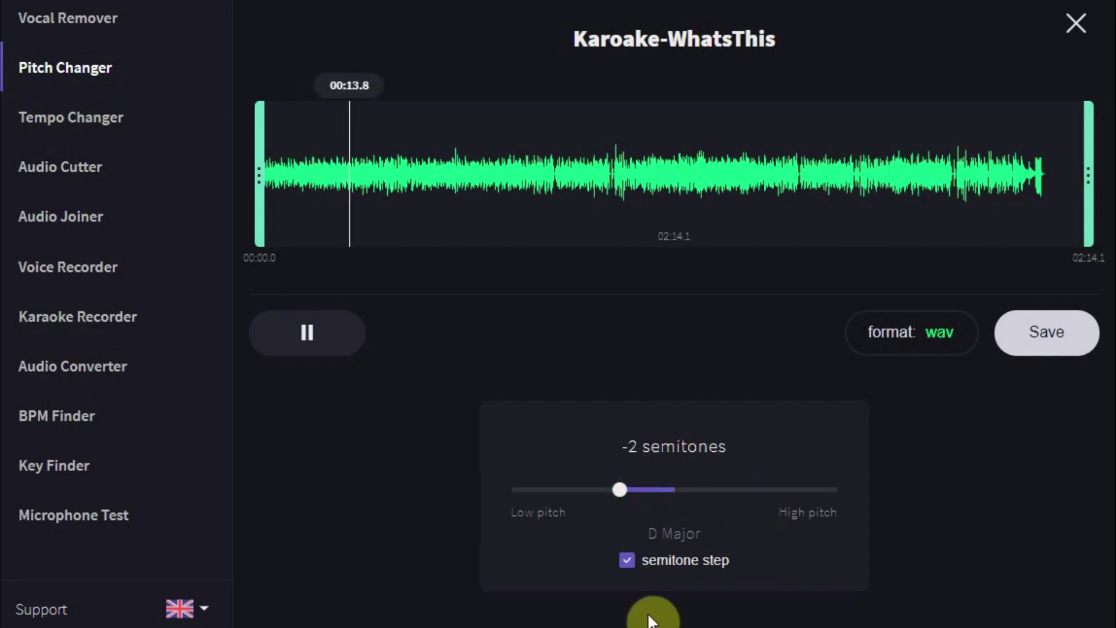
click(306, 342)
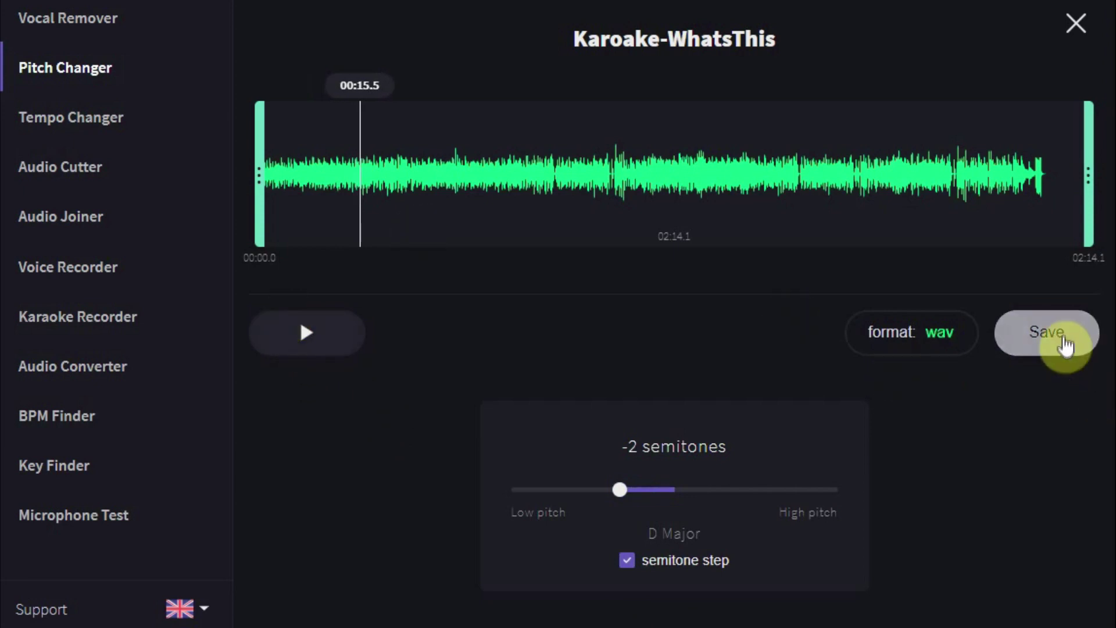
- Look over the output format options, then go to the Tempo Changer
click(957, 334)
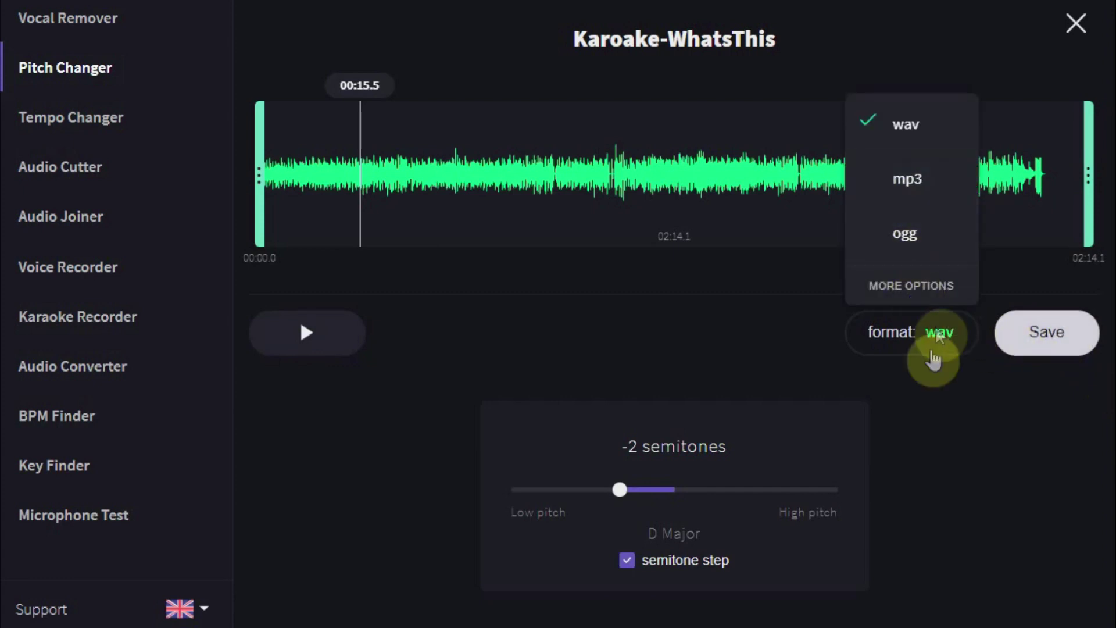
click(942, 385)
click(70, 122)
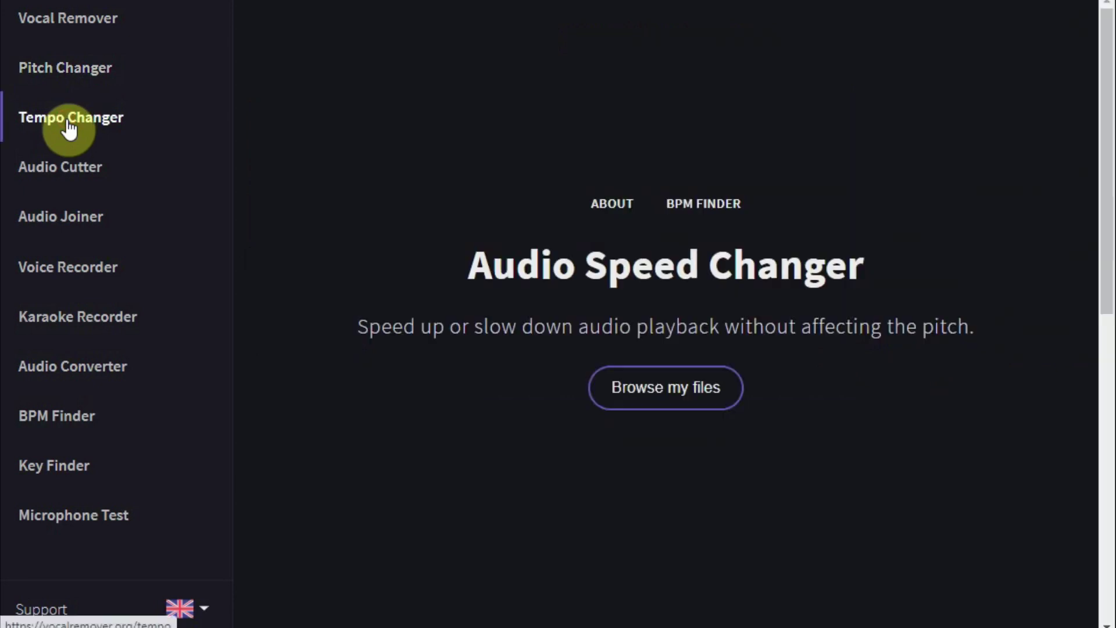
- Load Karaoke-WhatsThis and slow it to 0.70x (42 BPM), then check the output formats
click(681, 389)
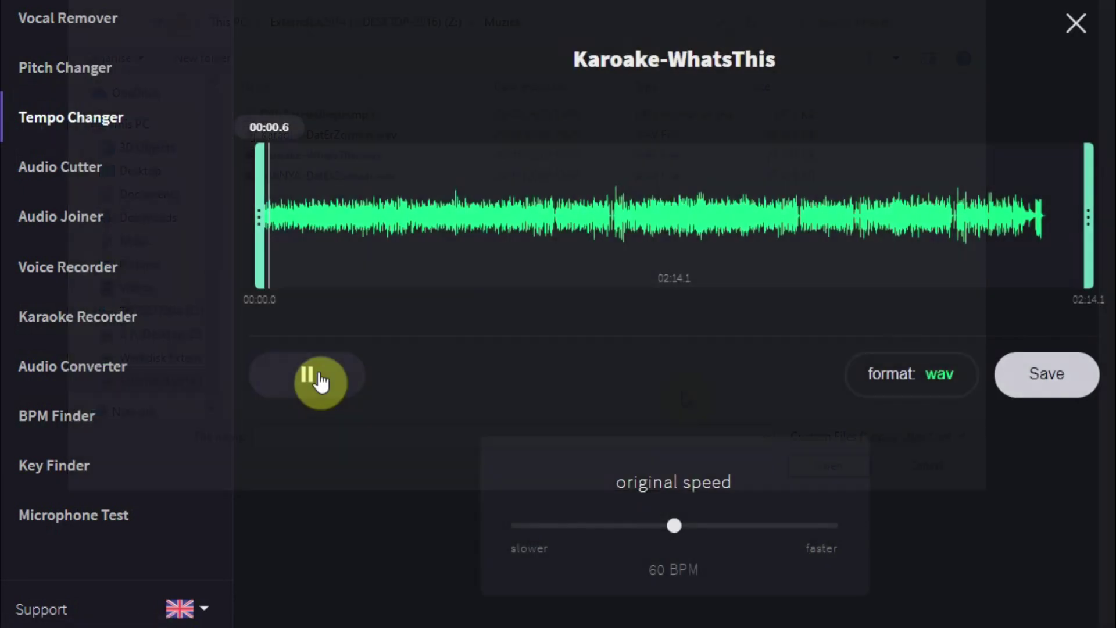
drag(676, 526, 576, 540)
click(302, 378)
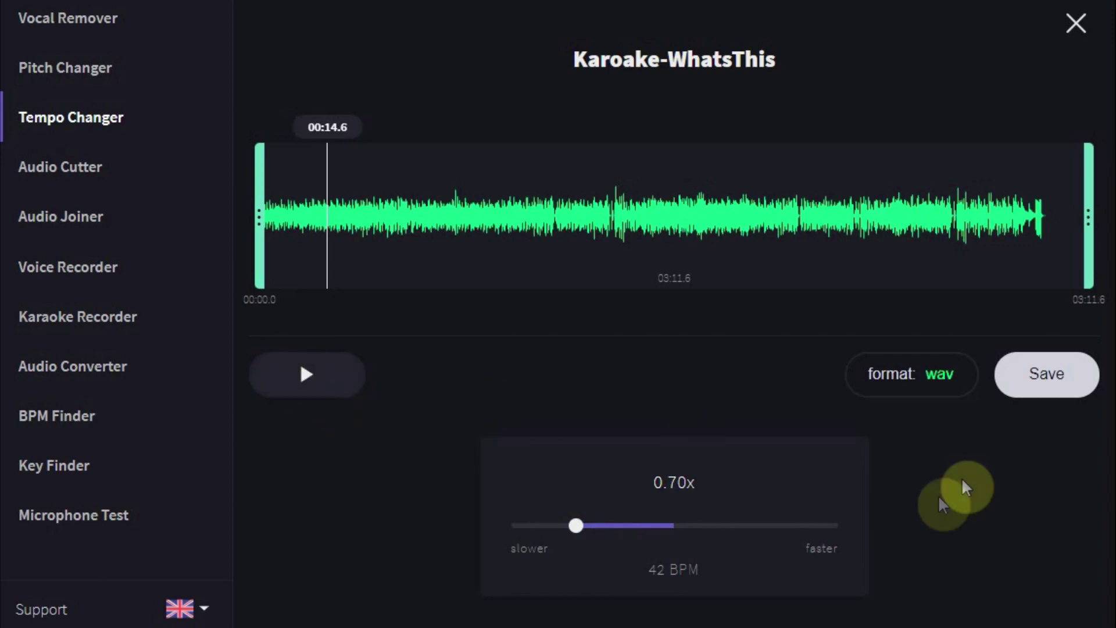
click(940, 375)
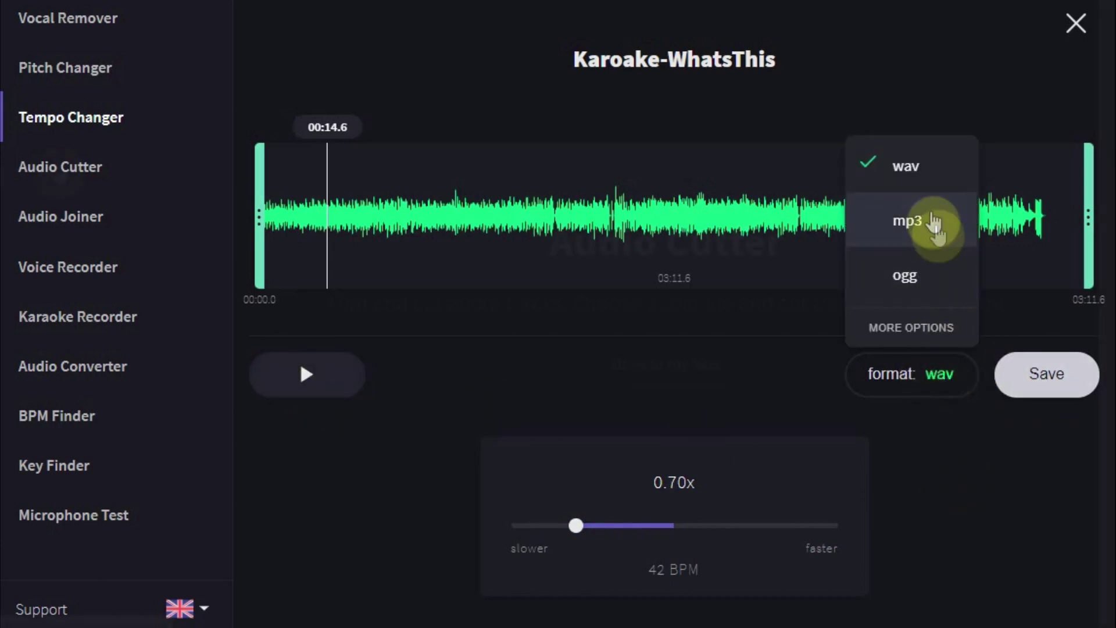
click(61, 169)
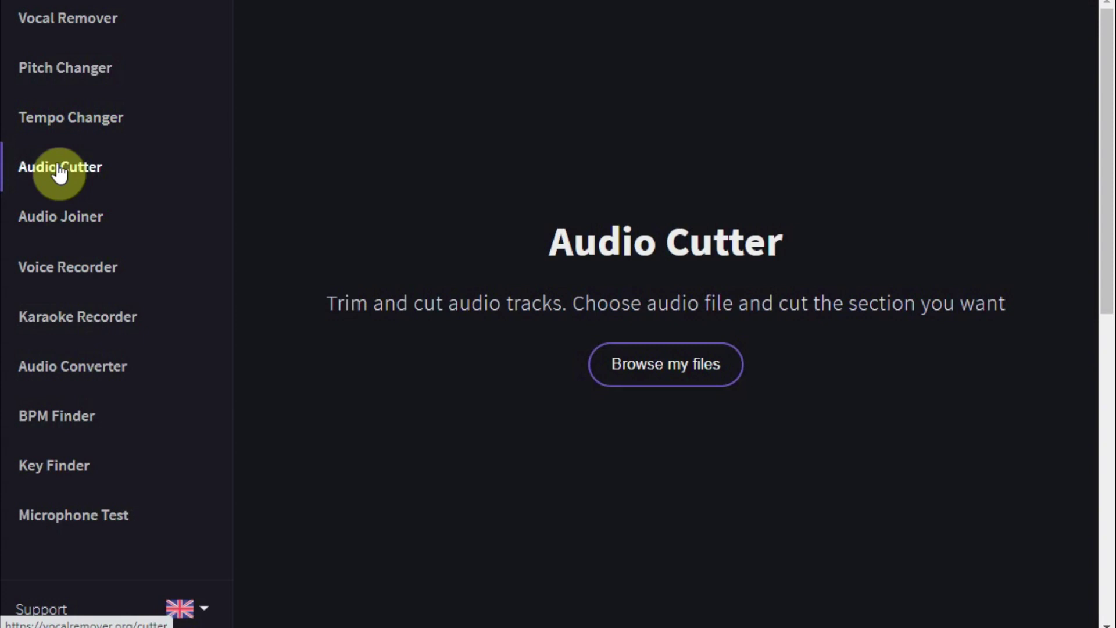
- Trim MANYA-DatErZomaar to 00:21.1–03:04.0 with a fade-in of 5 and a fade-out
drag(262, 214, 343, 250)
click(302, 167)
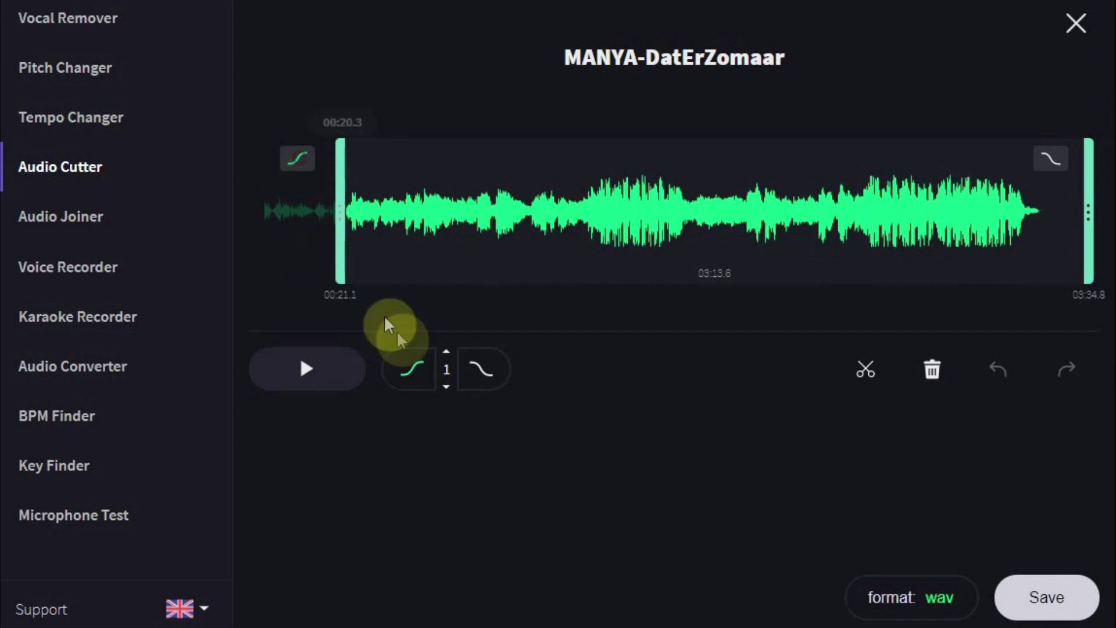
click(445, 351)
drag(1092, 203, 972, 194)
click(1046, 167)
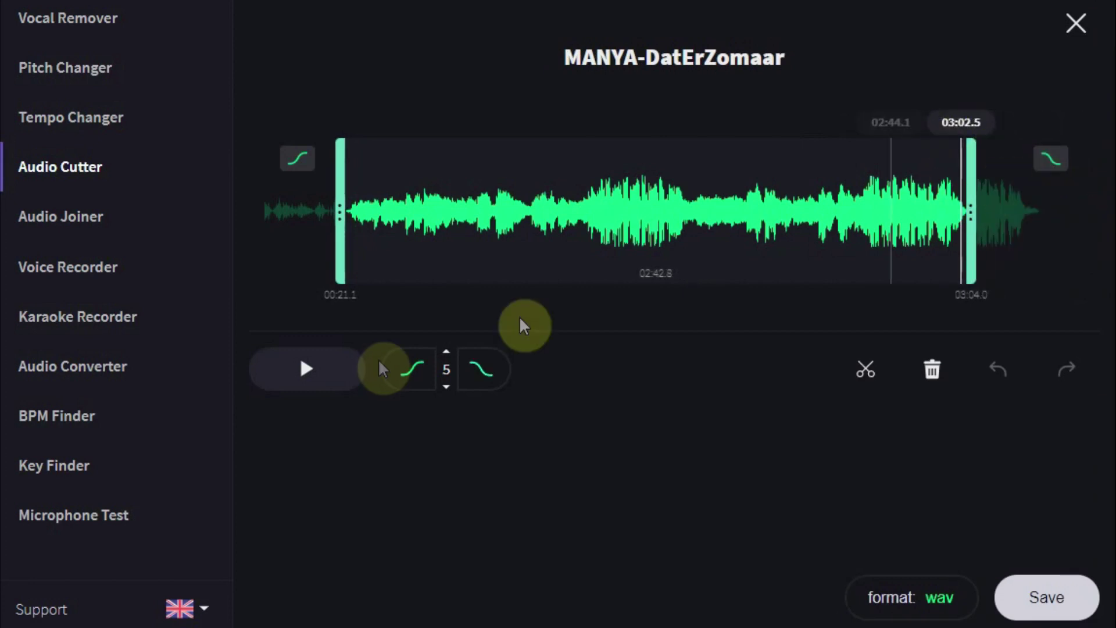
click(867, 599)
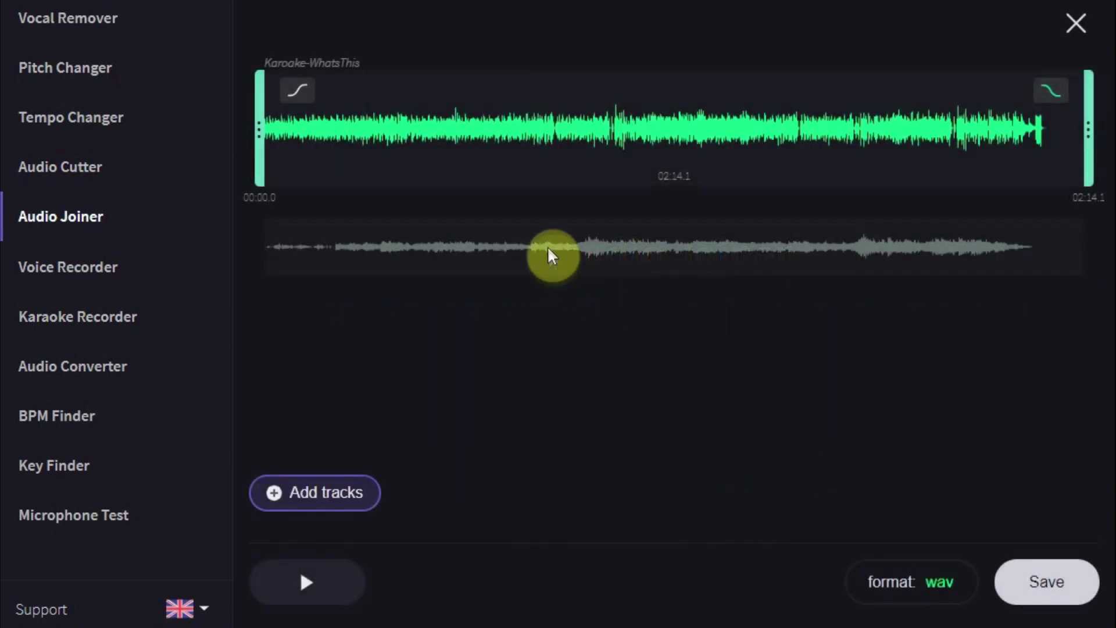
- Move Karaoke-DatErZomaar above Karaoke-WhatsThis and trim WhatsThis to start at 00:09.2
click(548, 247)
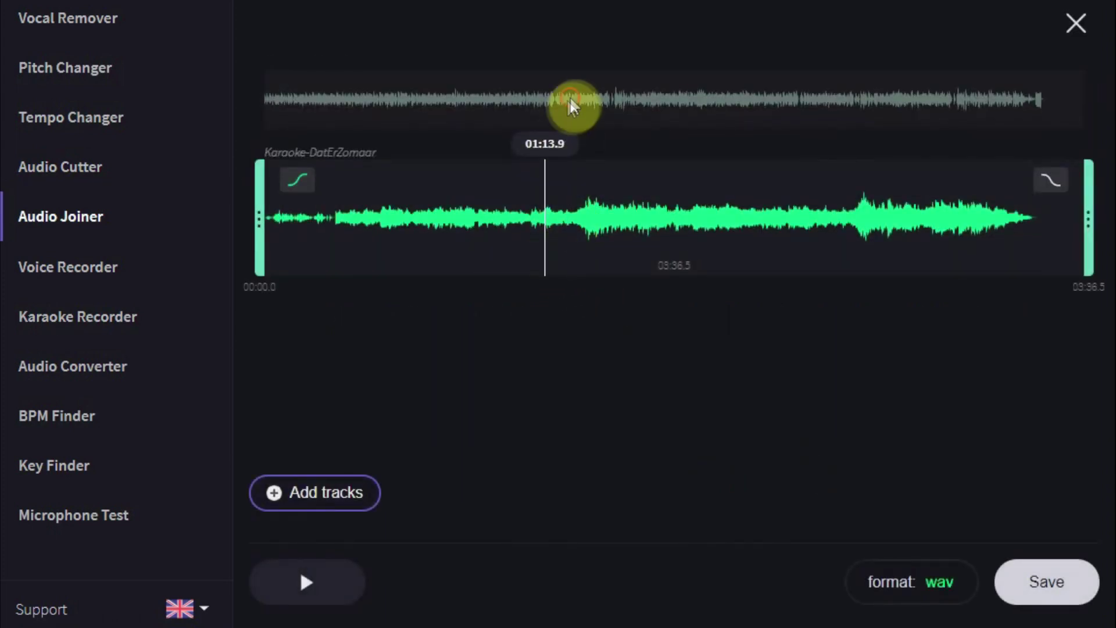
click(570, 96)
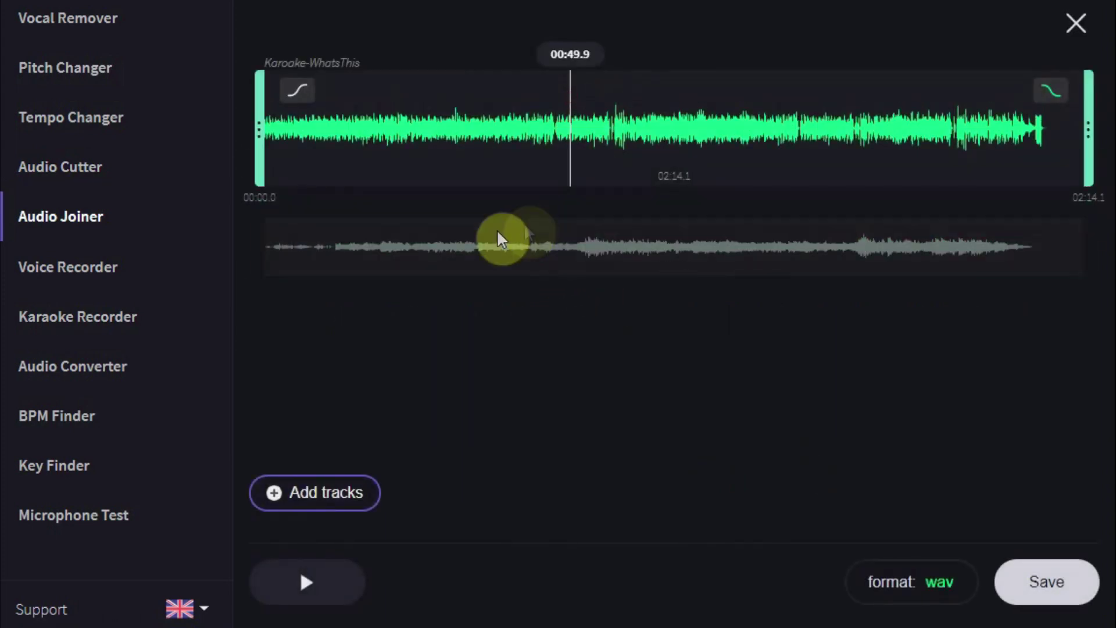
drag(497, 229, 473, 48)
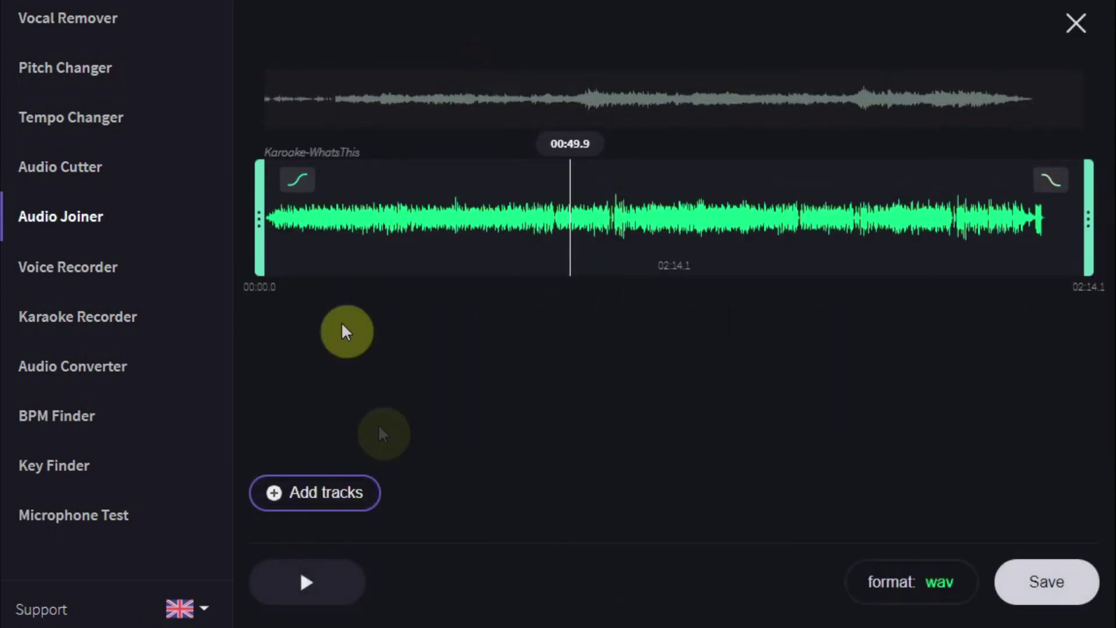
drag(265, 224, 322, 231)
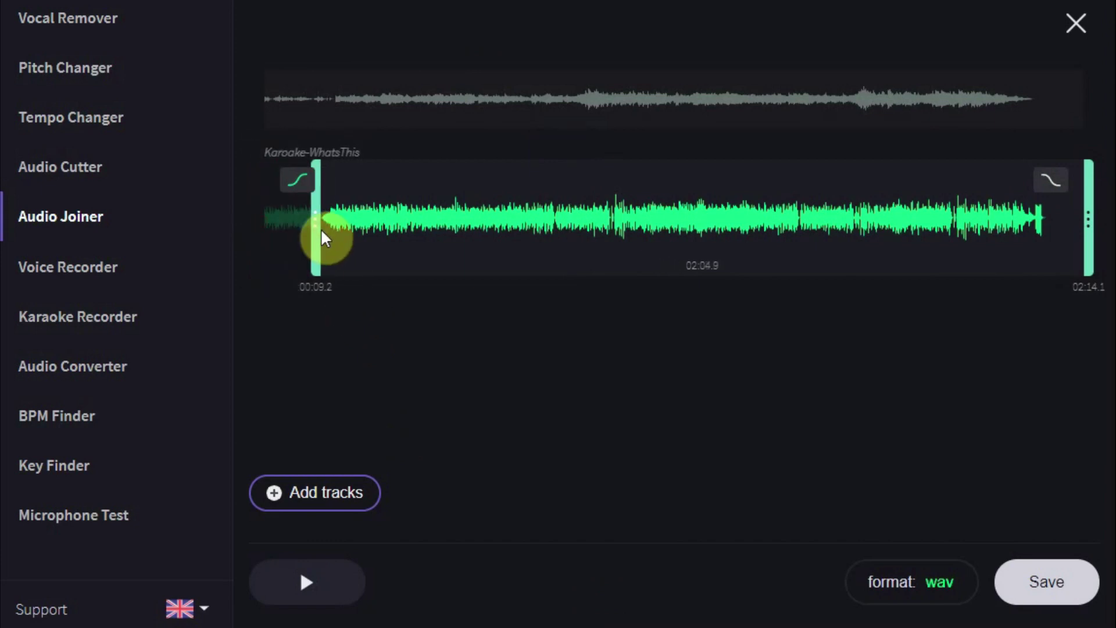
click(582, 94)
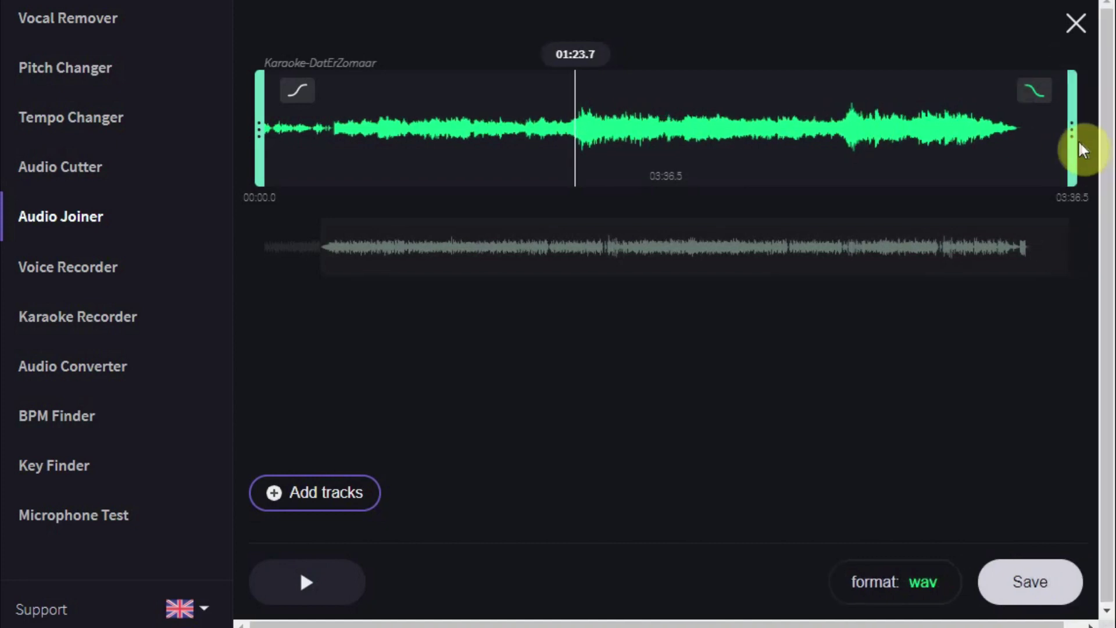
click(88, 268)
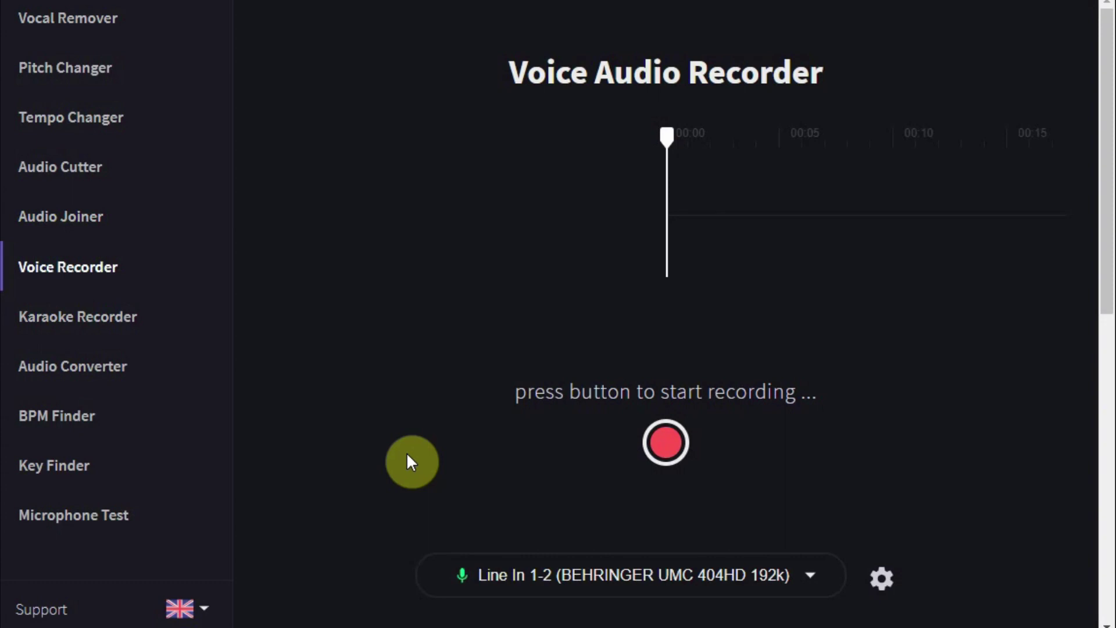
- Select the Samson Q1U microphone and enable Auto Gain Control
click(603, 587)
click(575, 429)
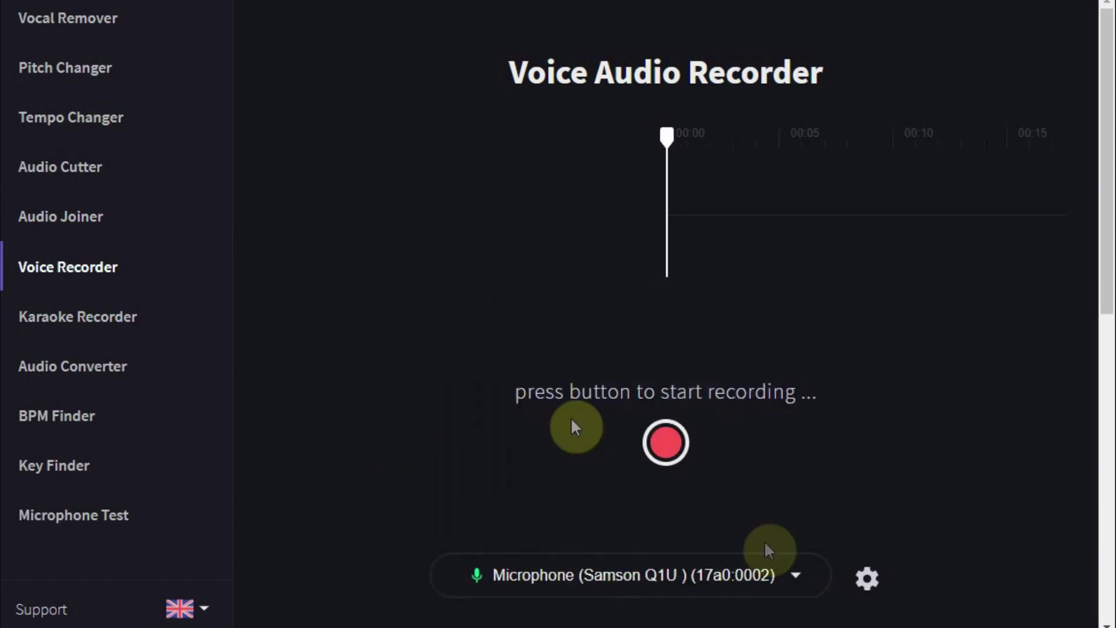
click(866, 579)
click(490, 249)
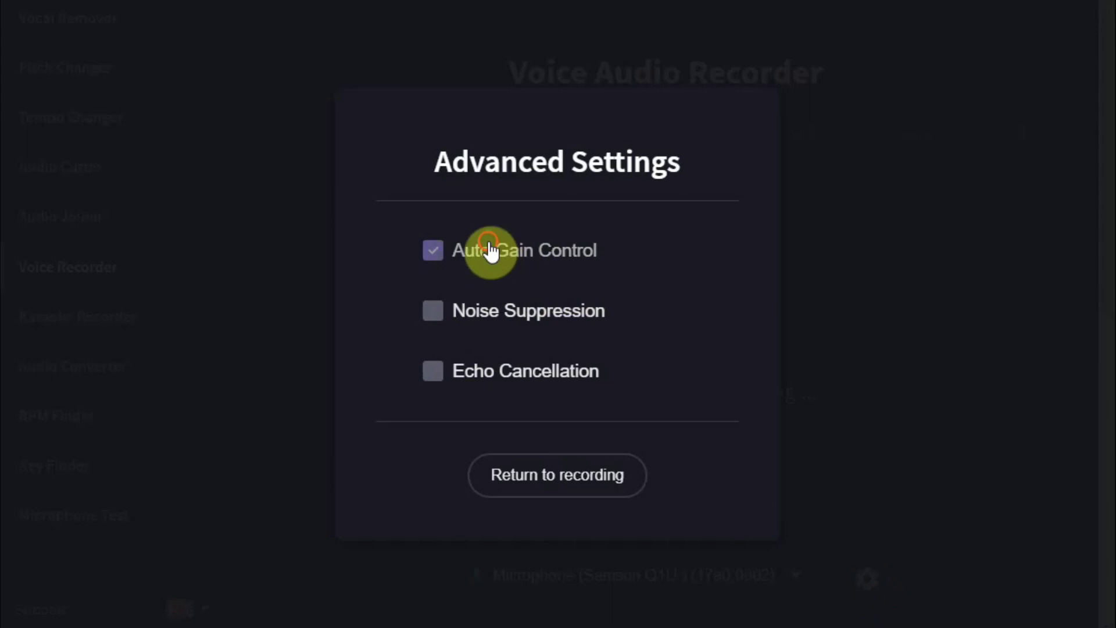
click(568, 486)
- Record a voice clip of about 4.7 seconds and open it in the editor
click(667, 445)
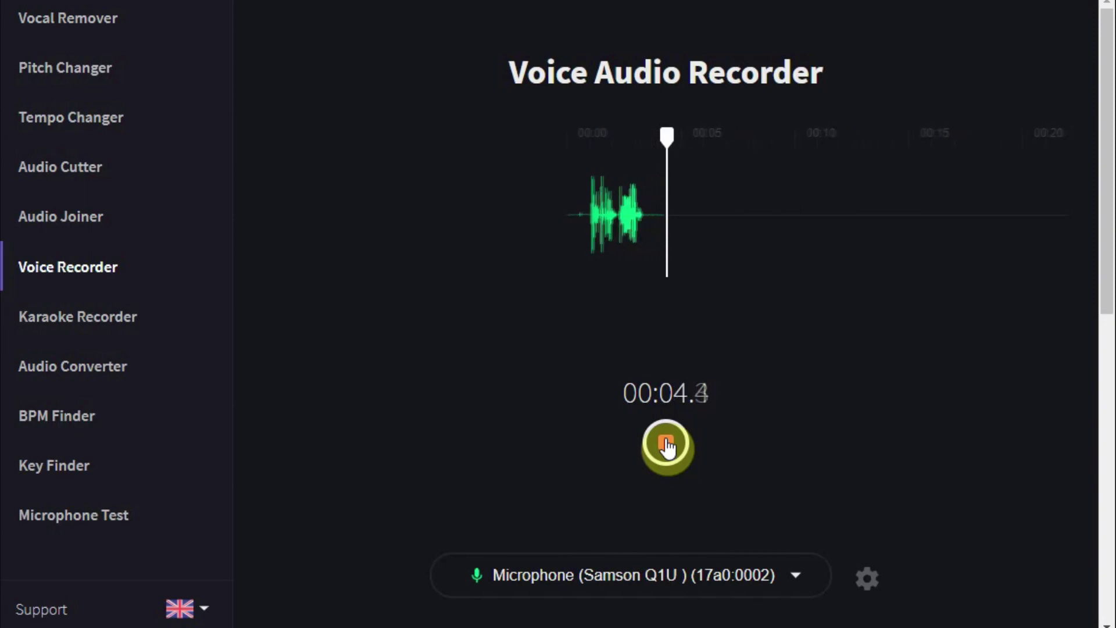
click(667, 446)
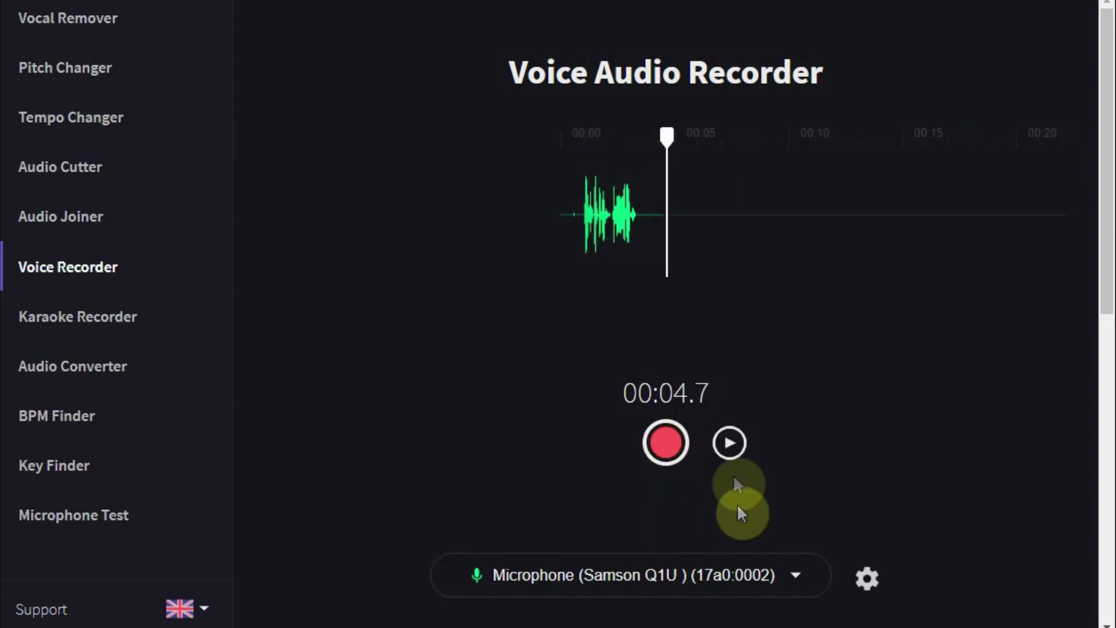
click(730, 444)
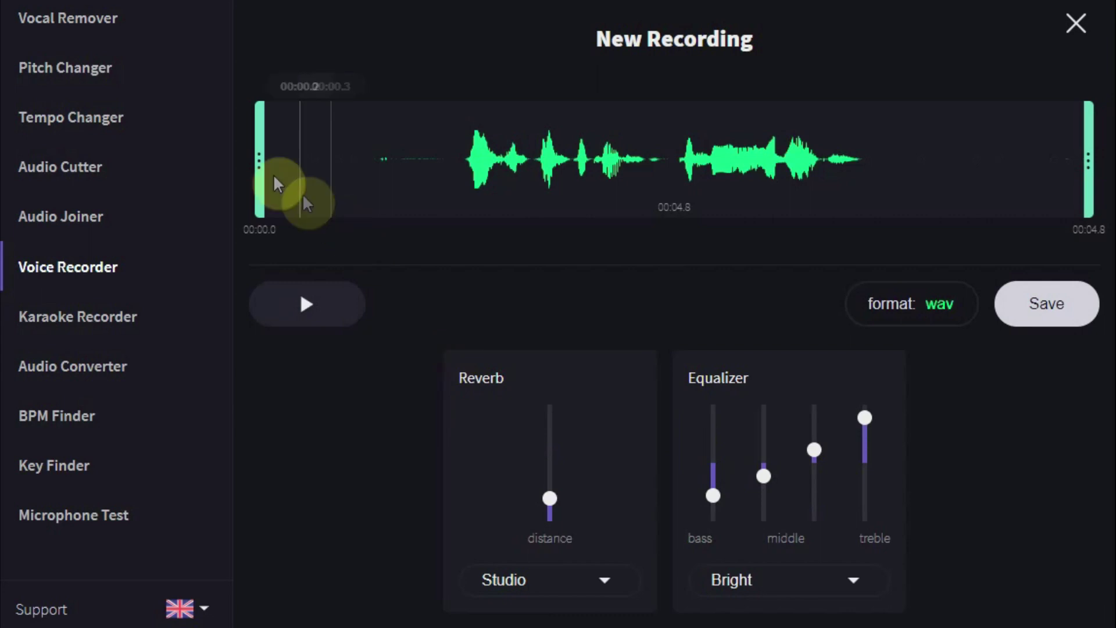
- Trim the recording's silent start to 00:01.1 and try different reverb distances during playback
drag(262, 165, 455, 214)
click(332, 308)
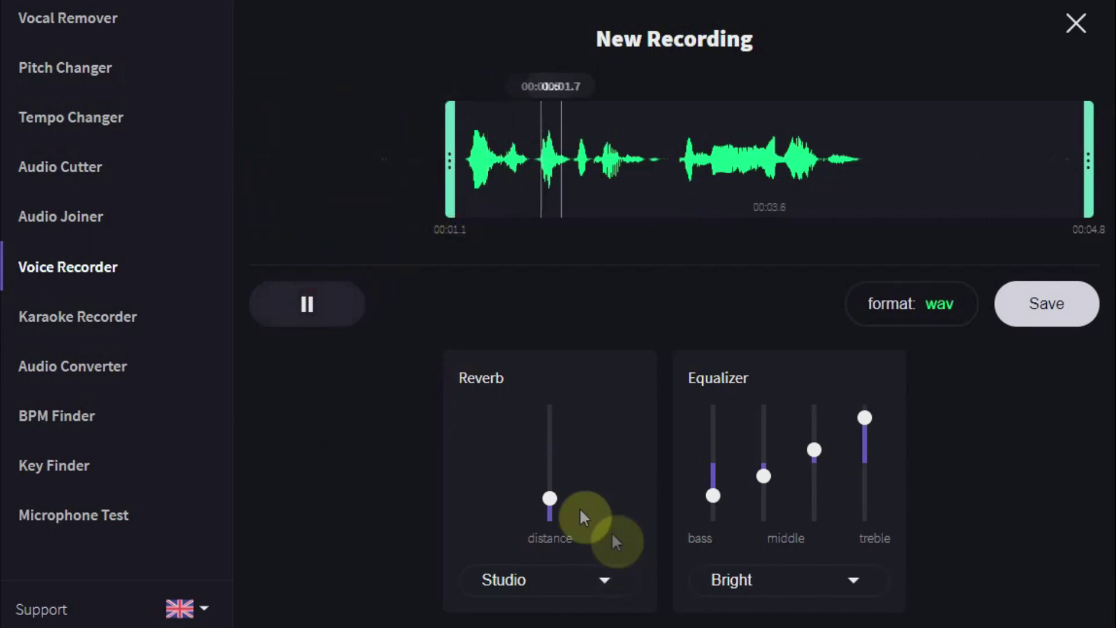
click(550, 500)
drag(550, 500, 570, 471)
click(299, 304)
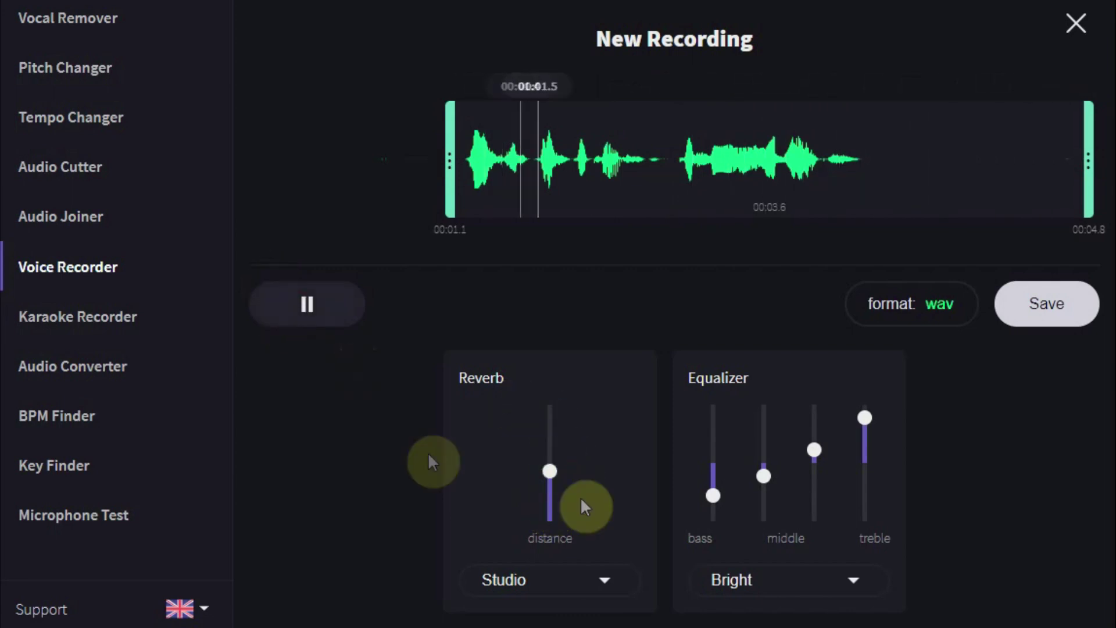
- Apply the Bass equalizer preset, then discard the recording
click(756, 581)
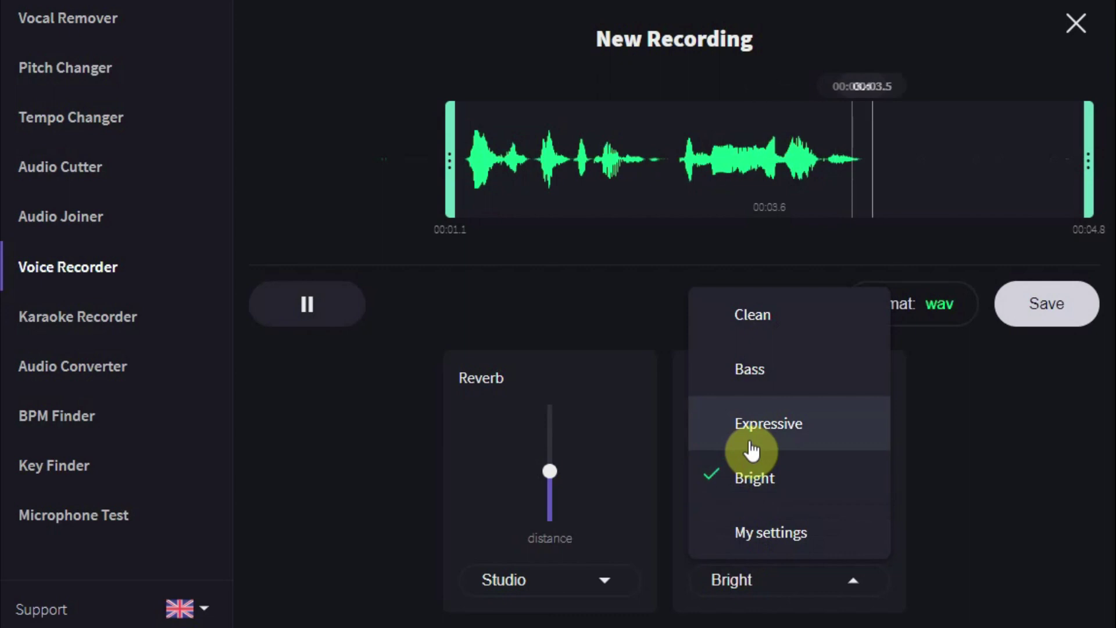
click(749, 369)
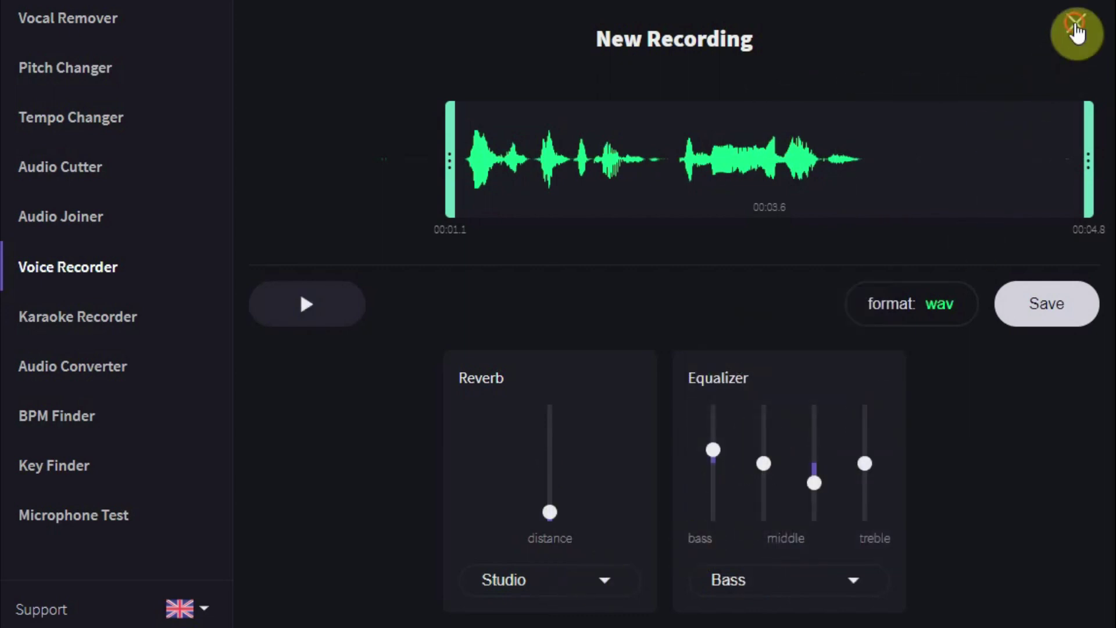
click(1077, 24)
click(492, 401)
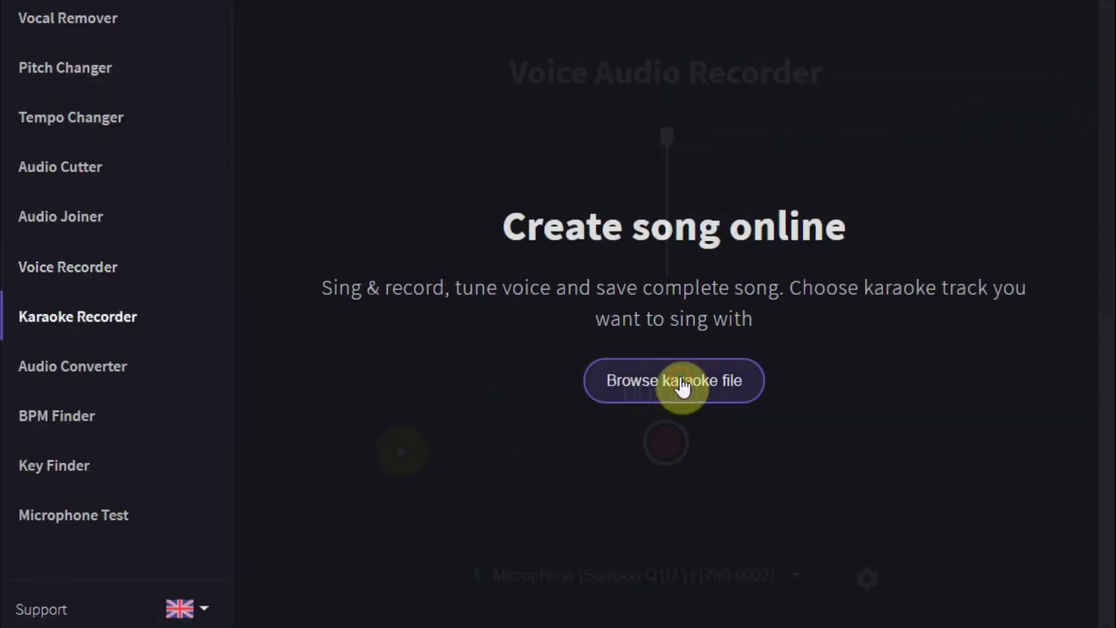
- Load Karaoke-WhatsThis.wav as the karaoke backing track and scroll through the recorder panels
click(677, 381)
click(313, 155)
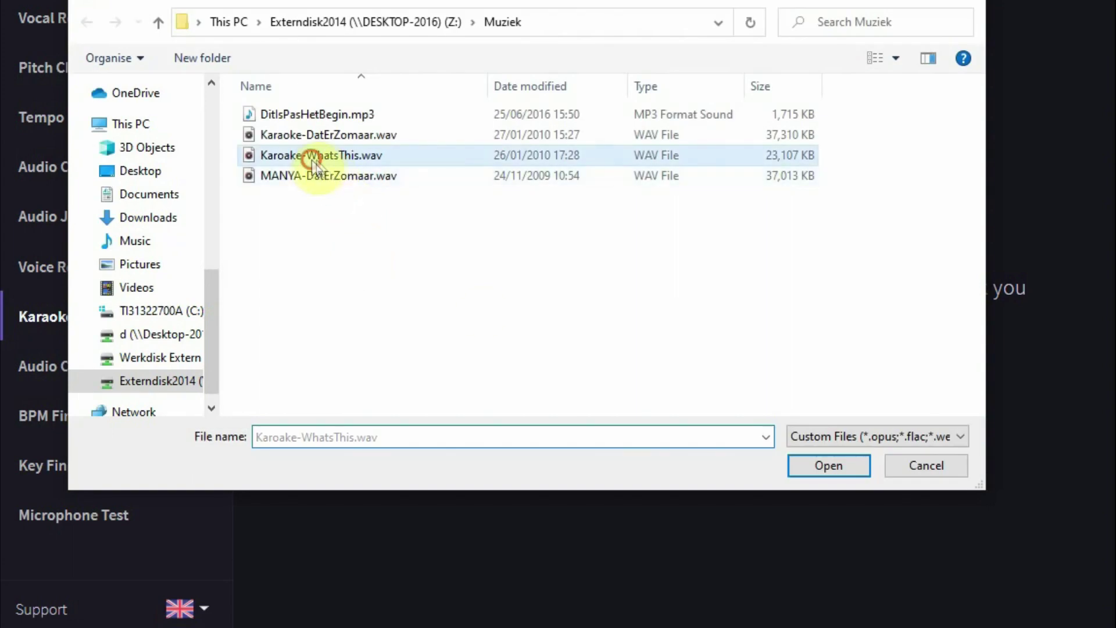
click(816, 468)
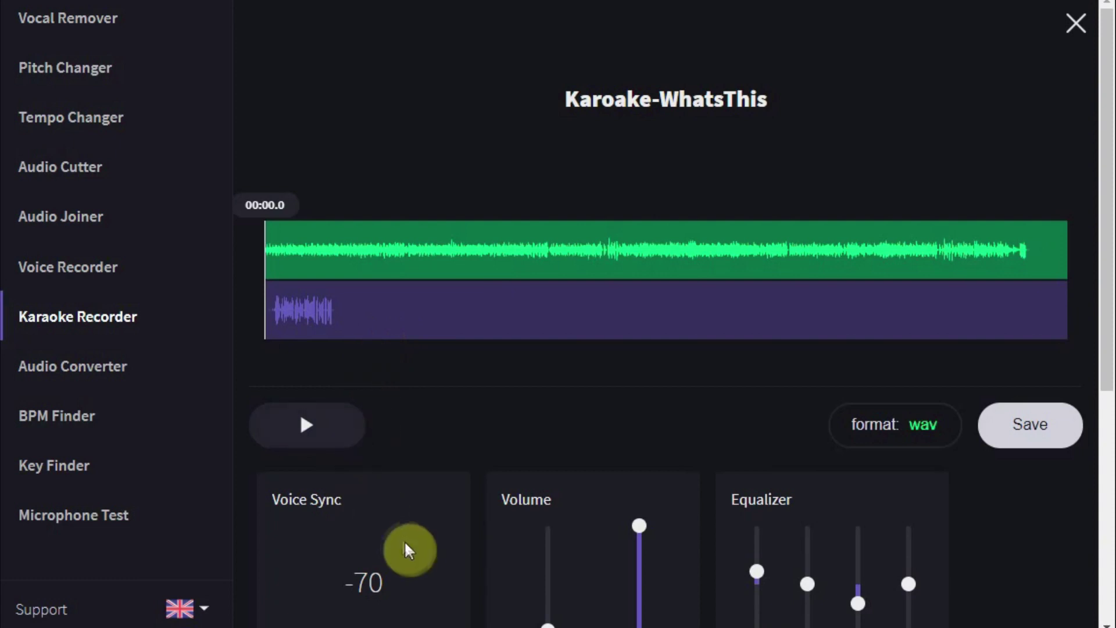
scroll(502, 484, down, 2)
scroll(503, 484, up, 2)
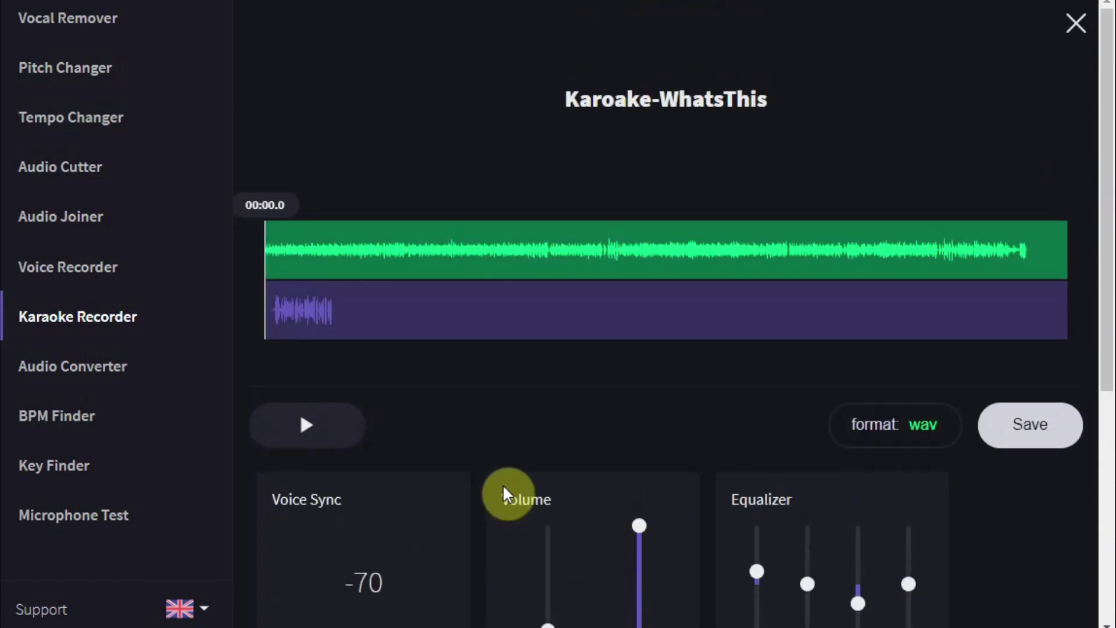
scroll(502, 484, down, 1)
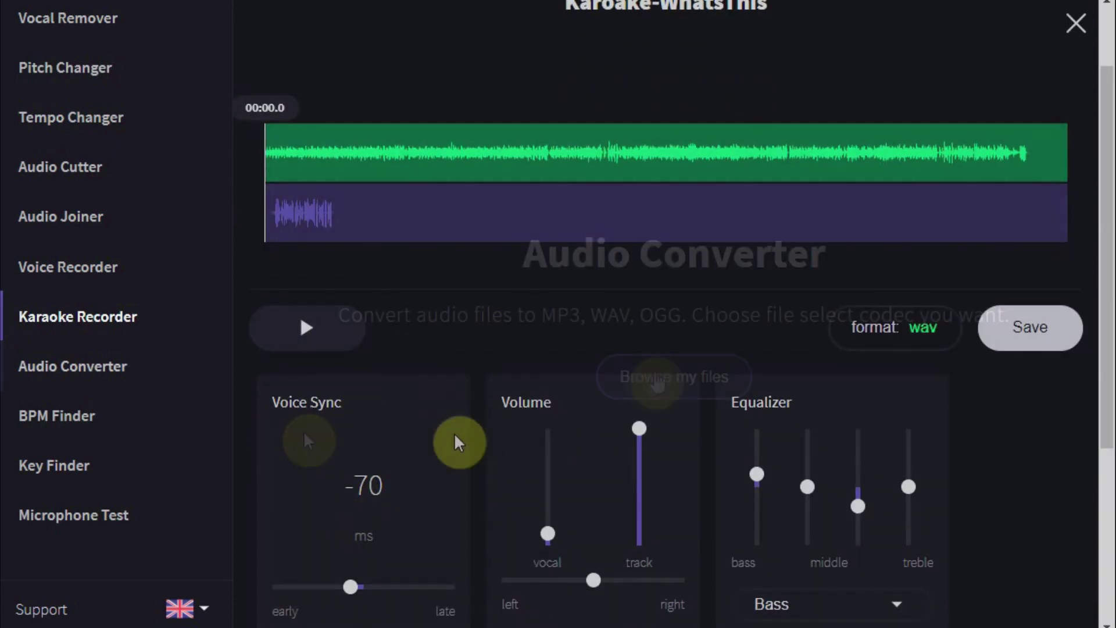
- Add Karaoke-WhatsThis.wav to the Audio Converter
click(661, 377)
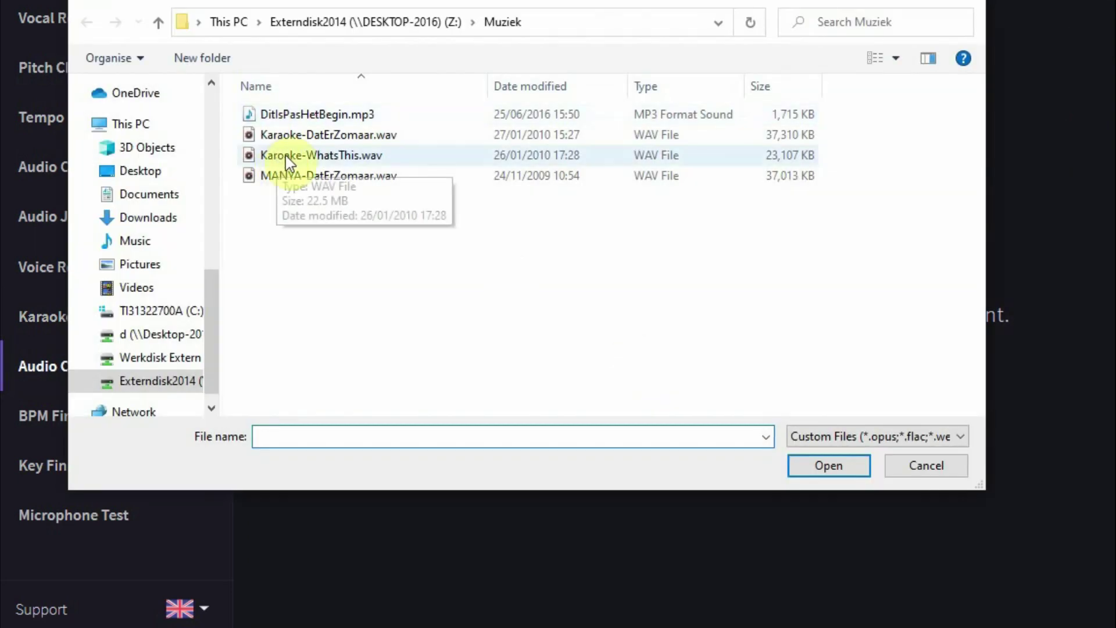
click(288, 156)
click(825, 465)
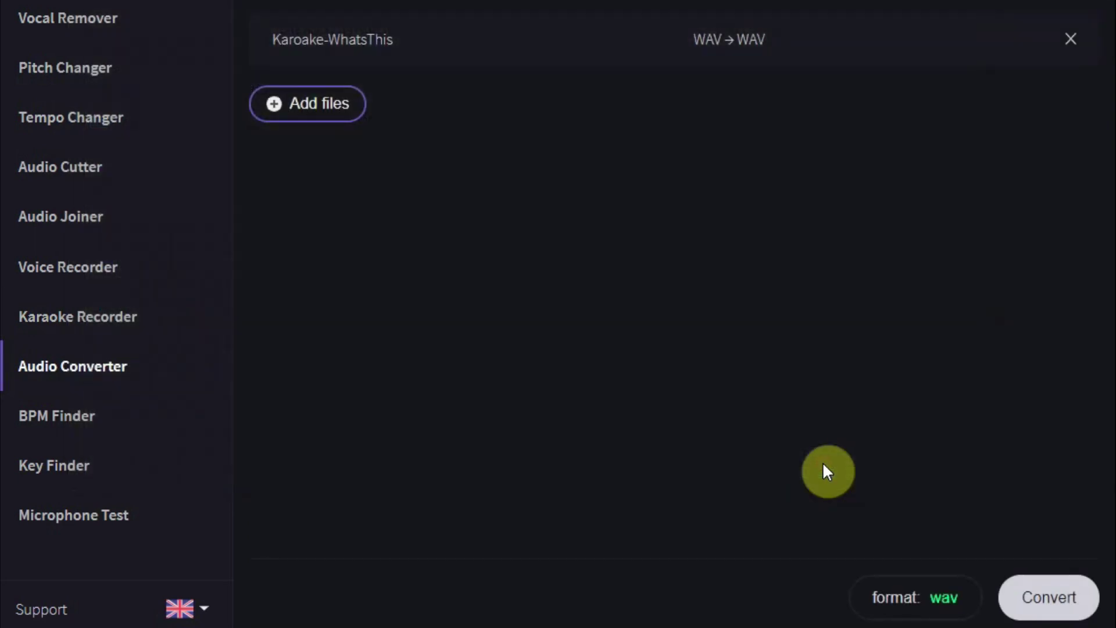
- Set the conversion encoder to mp3 at 192 bitrate and apply it
click(938, 597)
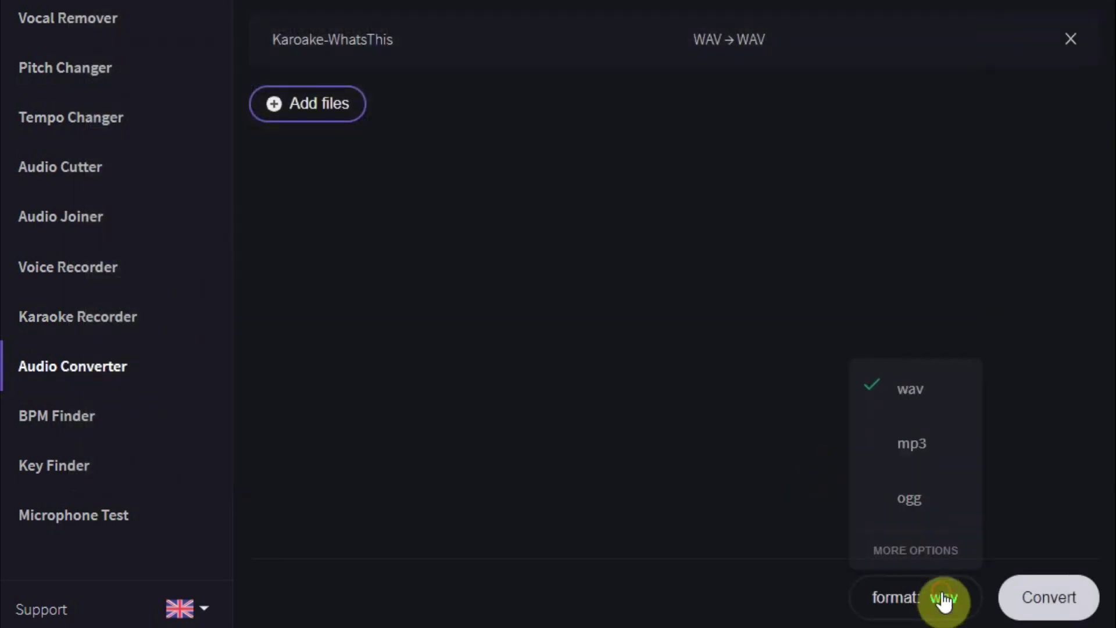
click(934, 558)
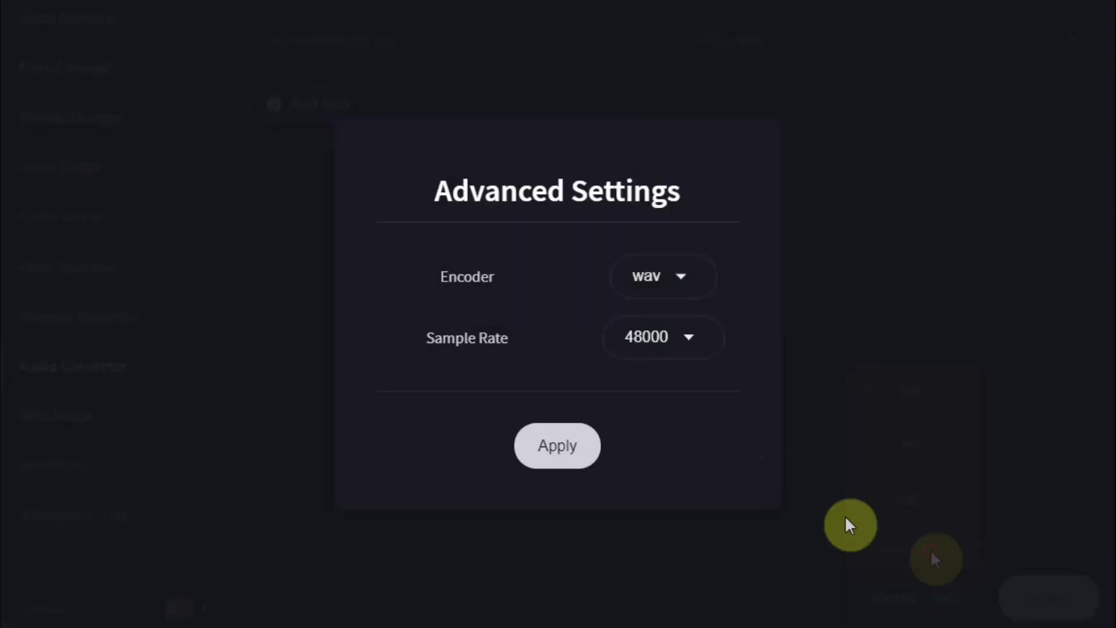
click(654, 291)
click(660, 181)
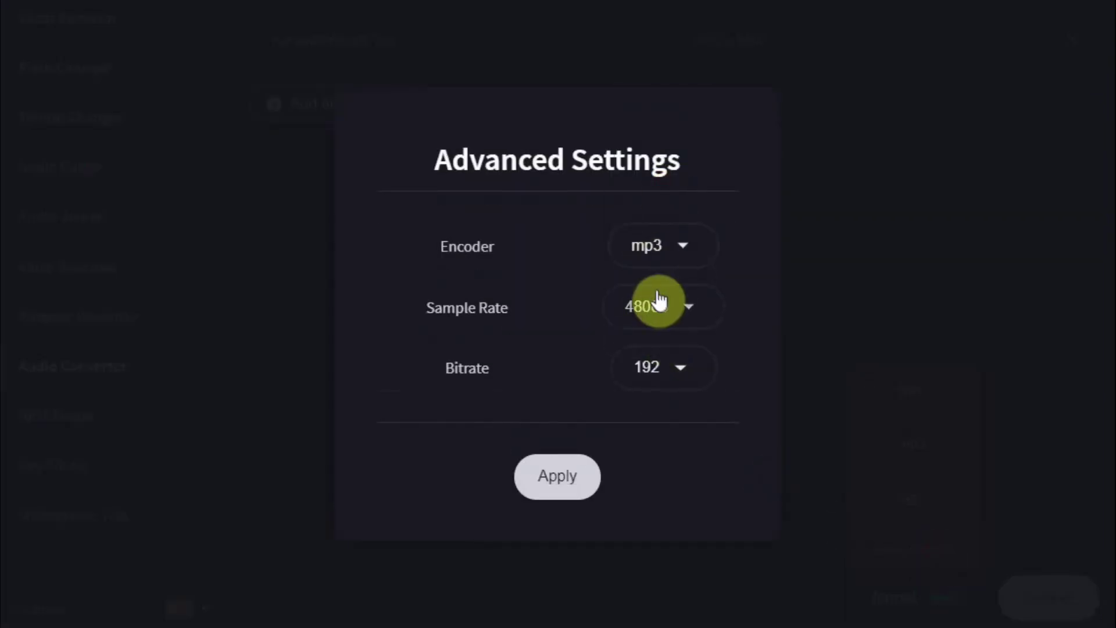
click(558, 476)
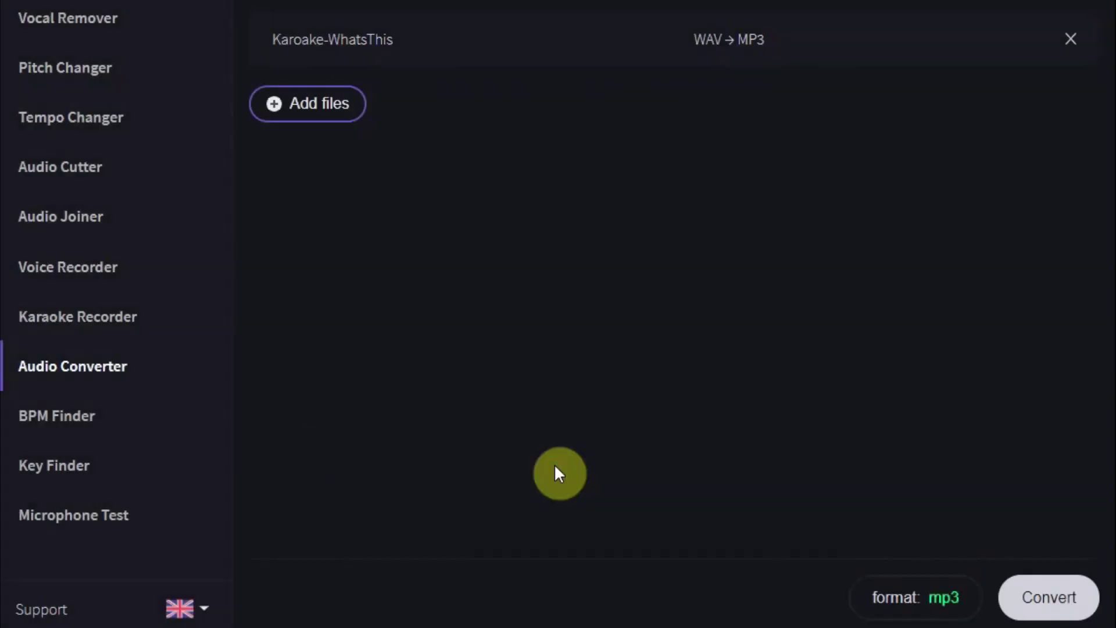
click(83, 419)
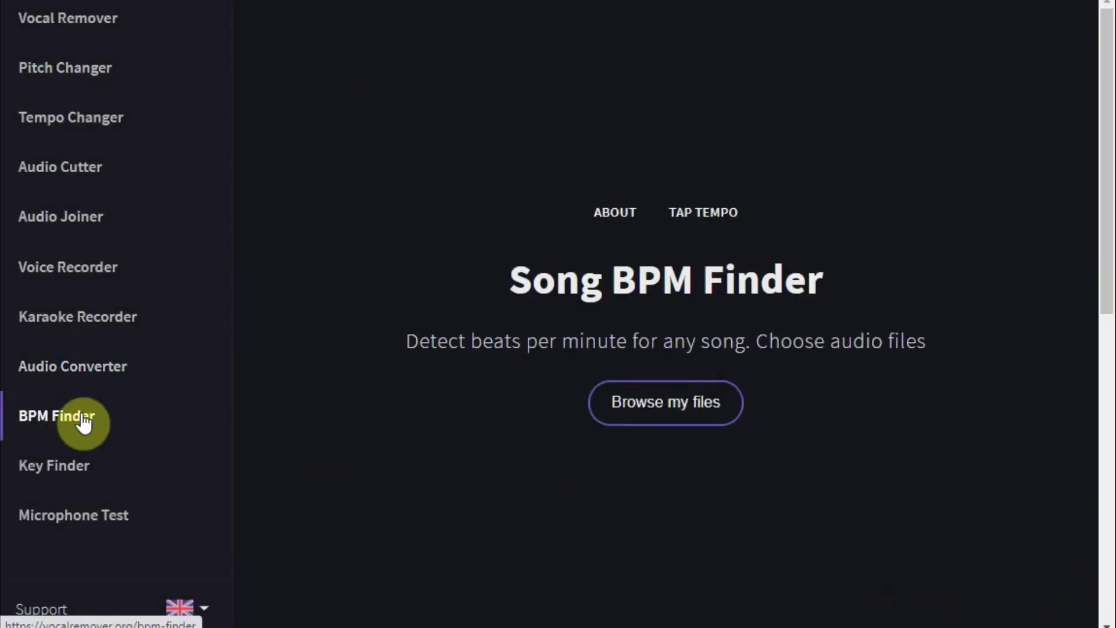
- Load MANYA-DatErZomaar.wav into the BPM Finder to get 97 BPM, E♭ Major, 617 ms per beat
click(643, 404)
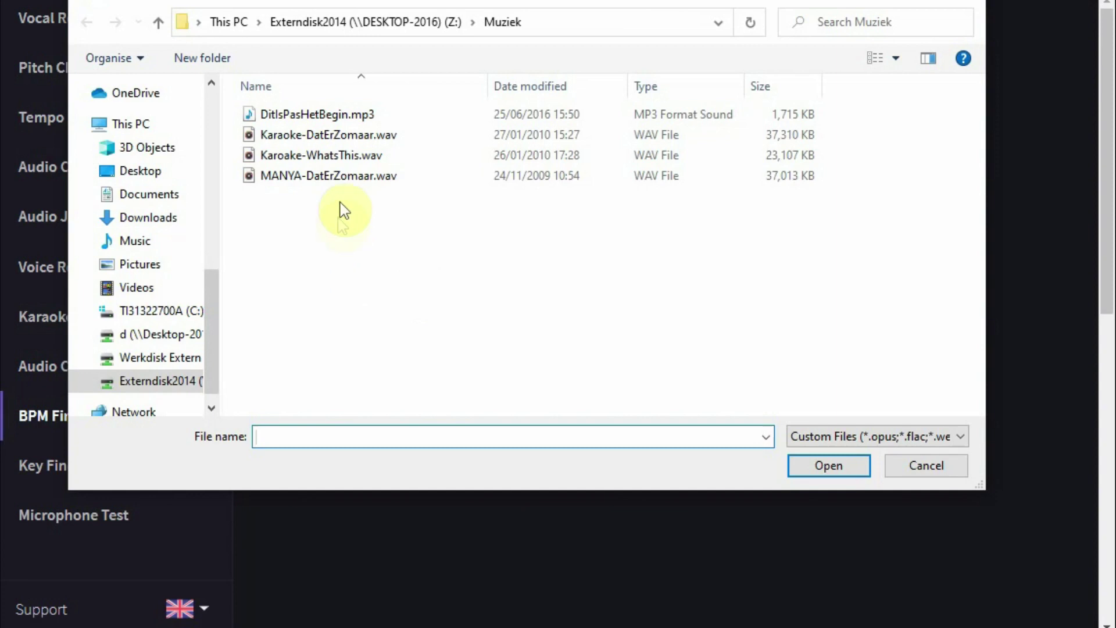
click(343, 176)
click(821, 466)
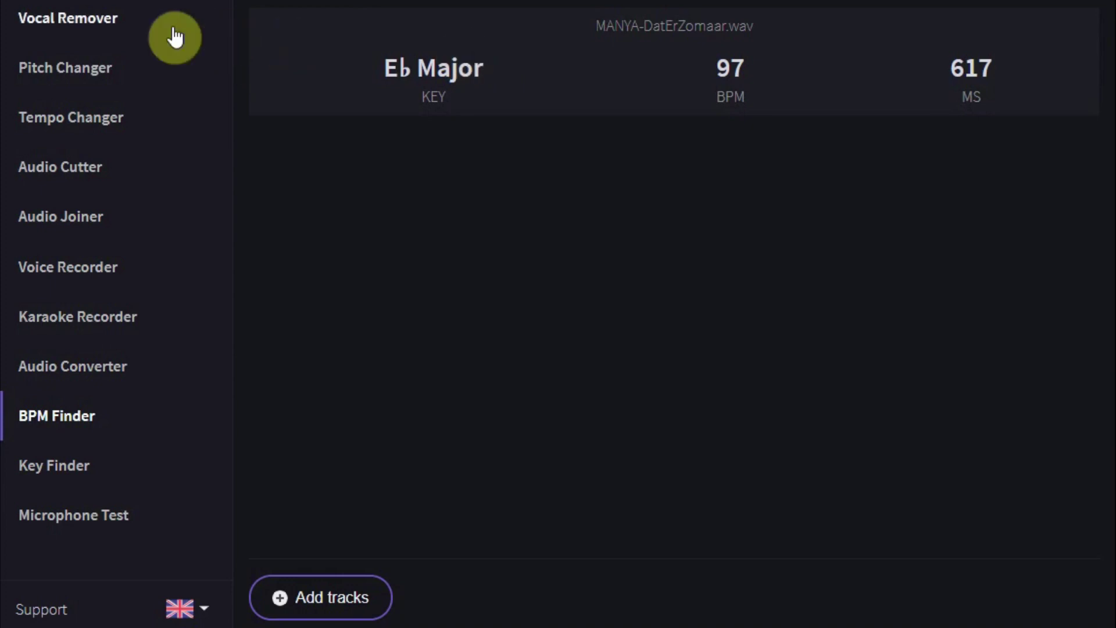
- Scroll the creator's Patreon page down and back up, then close its tab to return to Vocal Remover
click(68, 32)
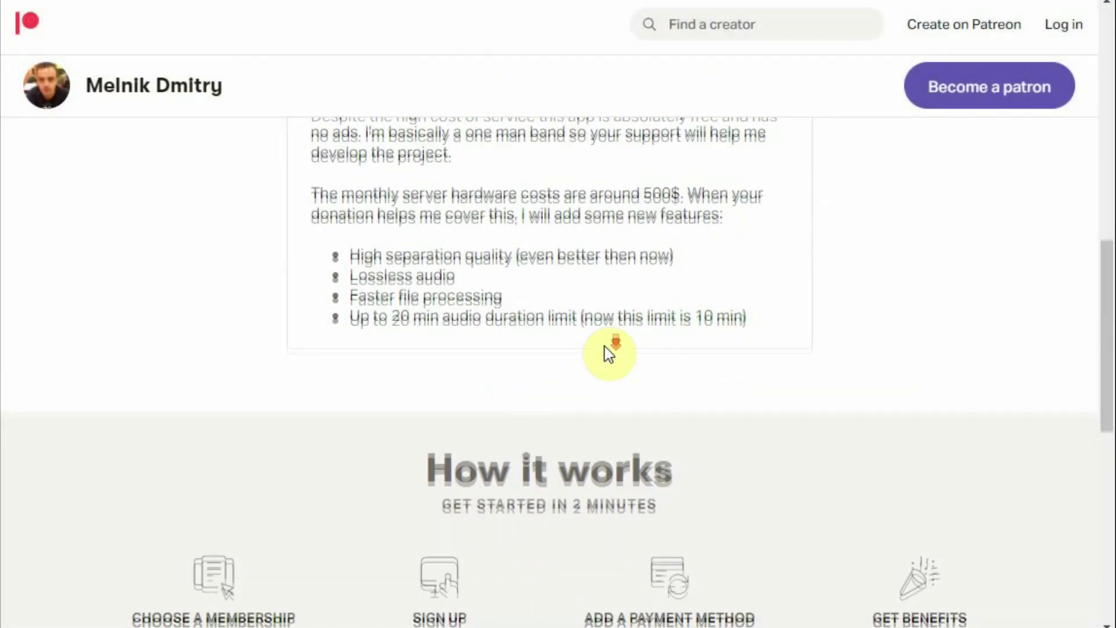
scroll(603, 351, down, 3)
scroll(609, 353, down, 2)
scroll(609, 353, up, 10)
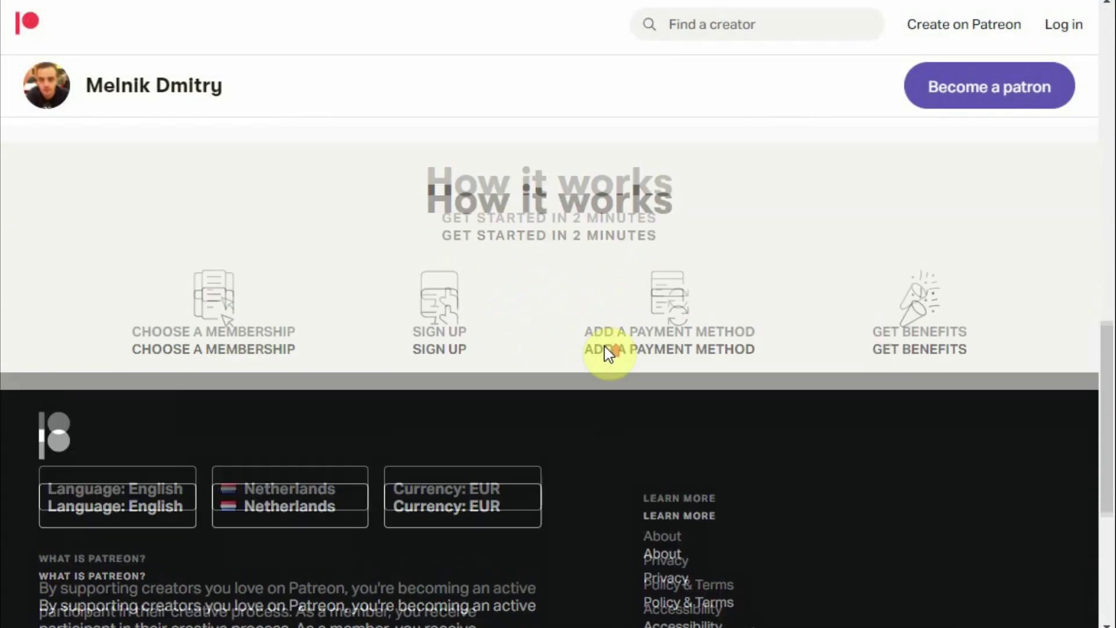
scroll(608, 352, up, 5)
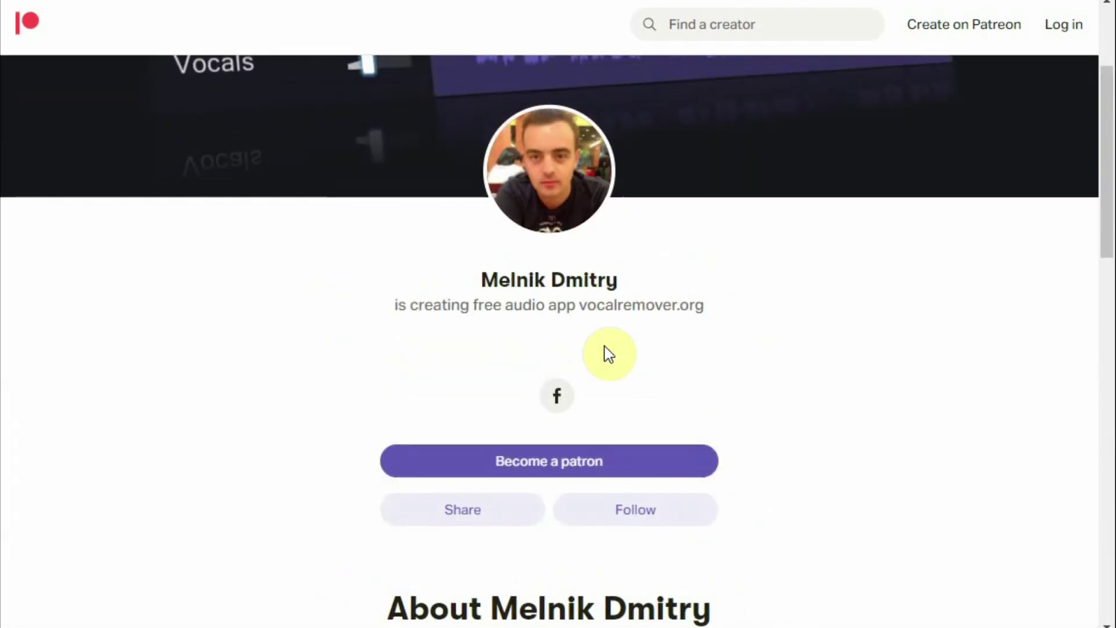
scroll(603, 352, up, 2)
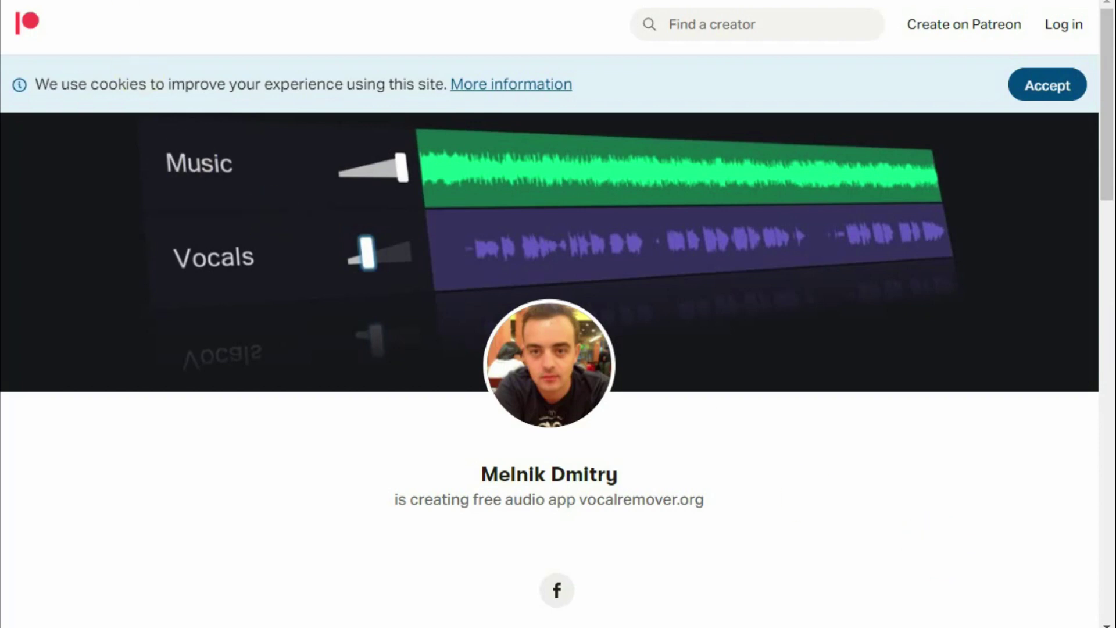
key(ctrl+w)
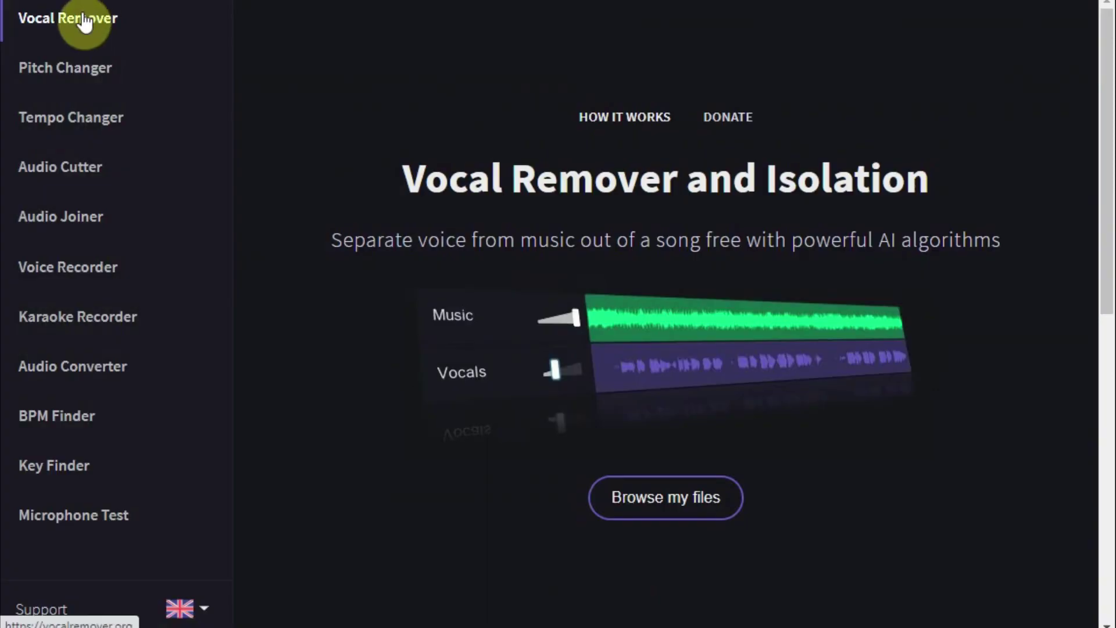